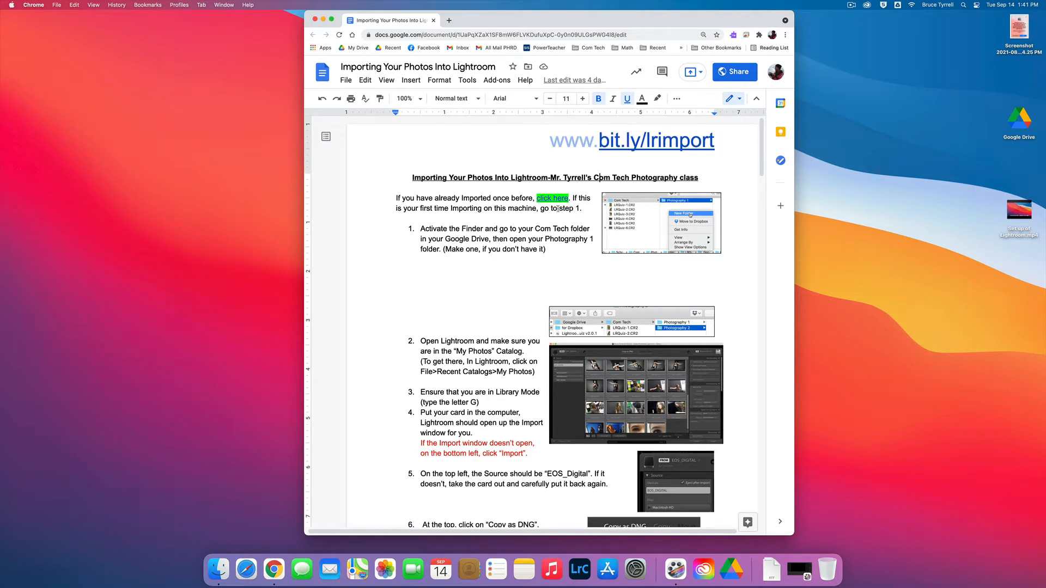
Step: Check the document's link for repeat imports and move the document window off the desktop
click(544, 199)
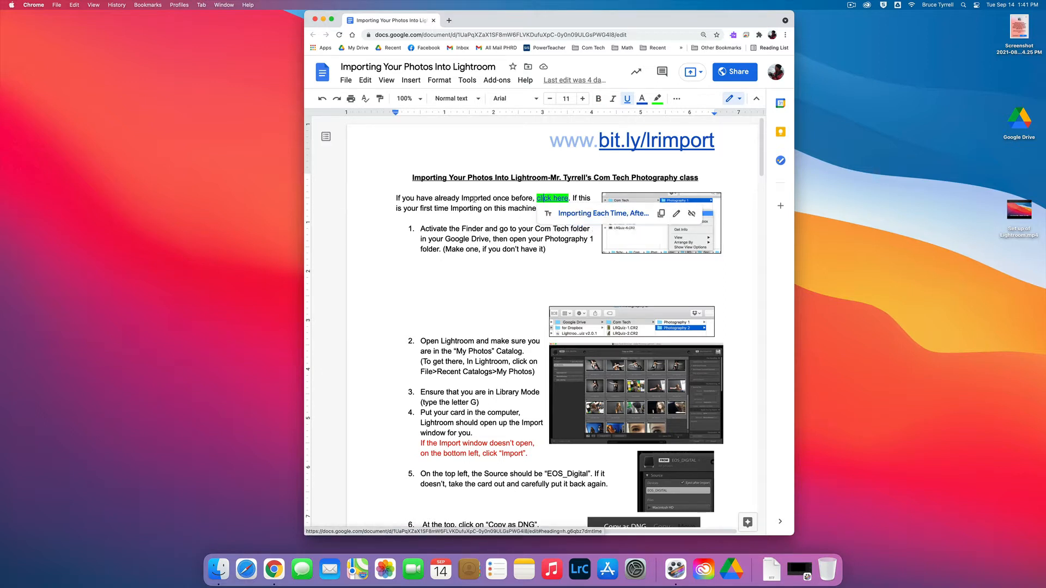
click(470, 201)
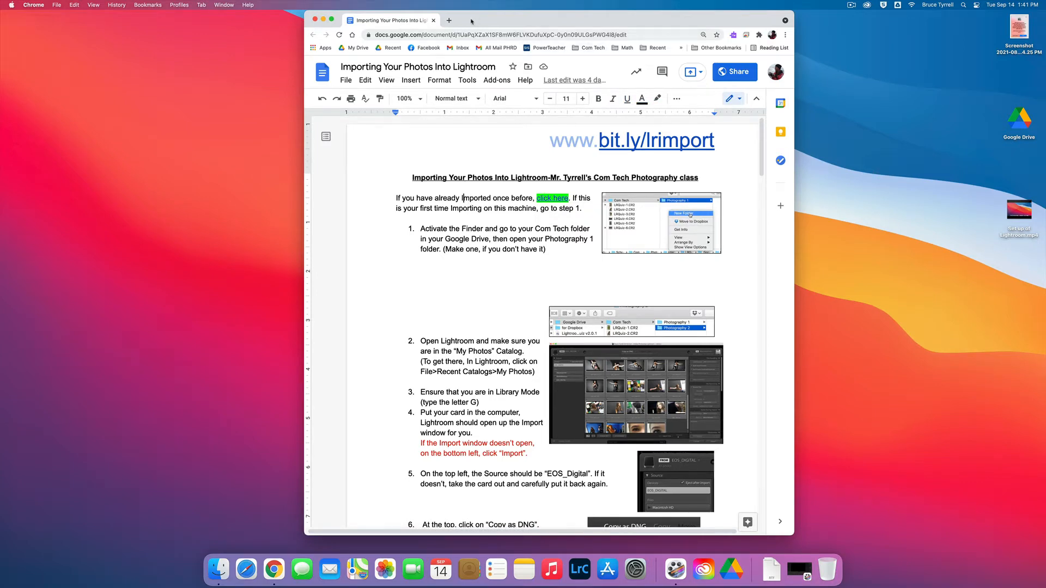
drag(471, 22, 1045, 71)
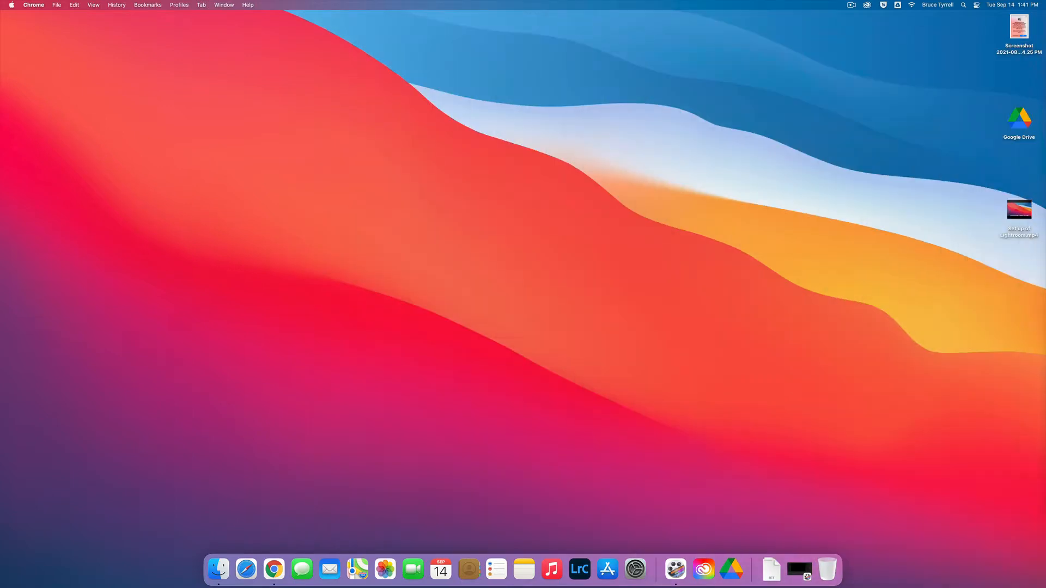
click(694, 194)
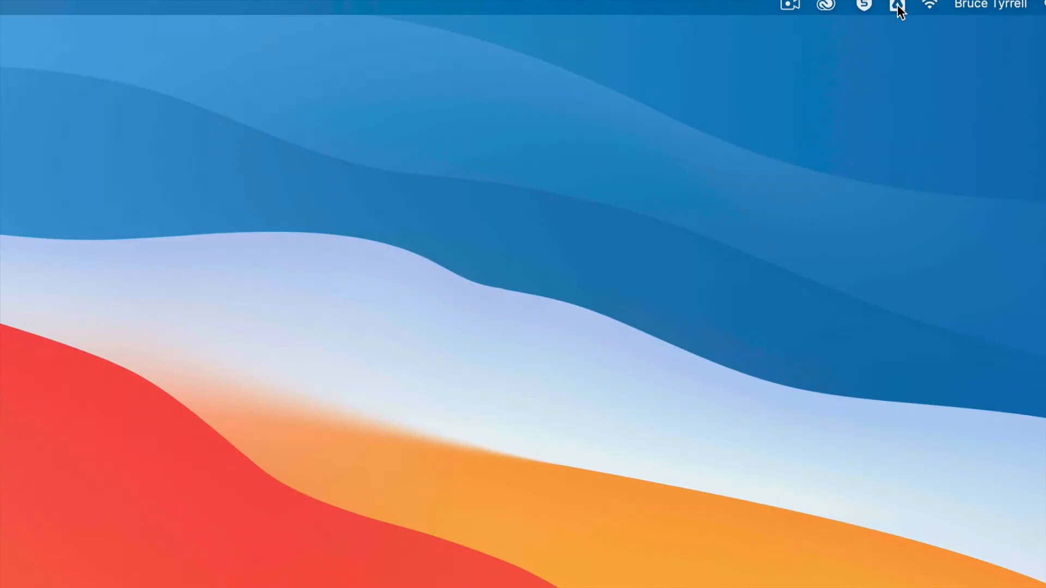
Step: Make sure Prompt me to back up devices is off in Google Drive's notification preferences, and close the settings
click(897, 6)
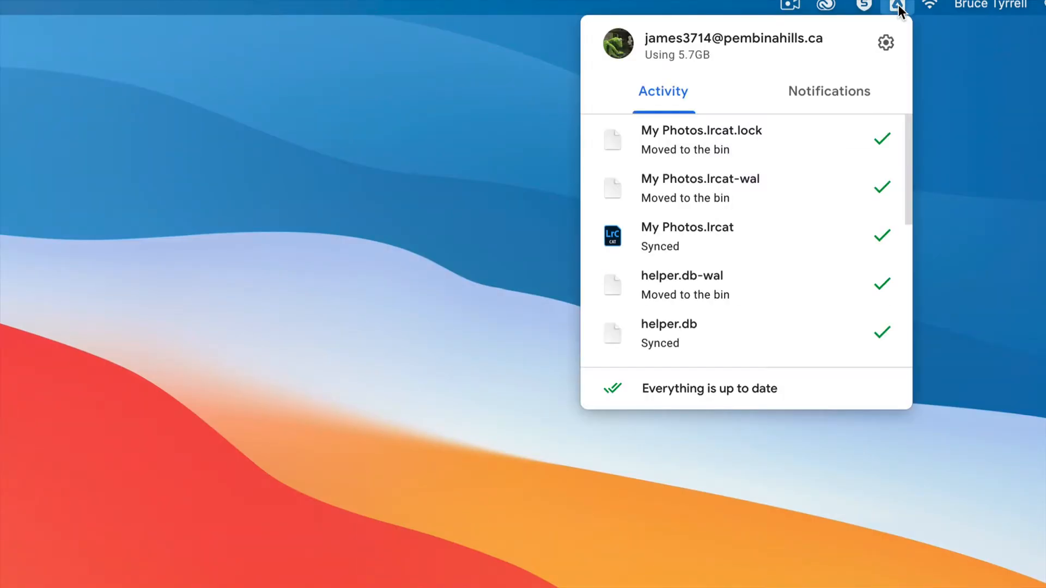
click(886, 49)
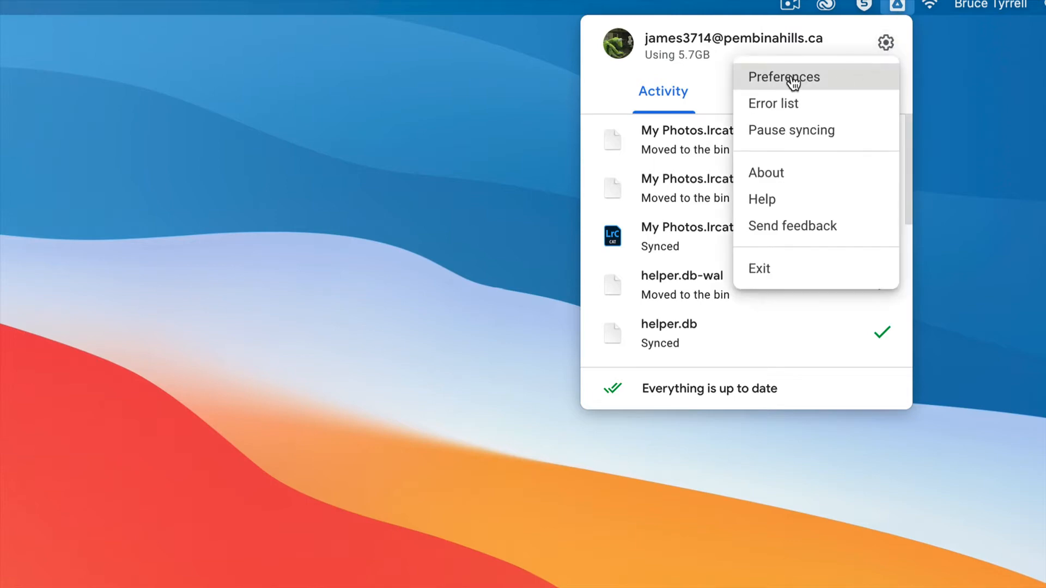
click(811, 80)
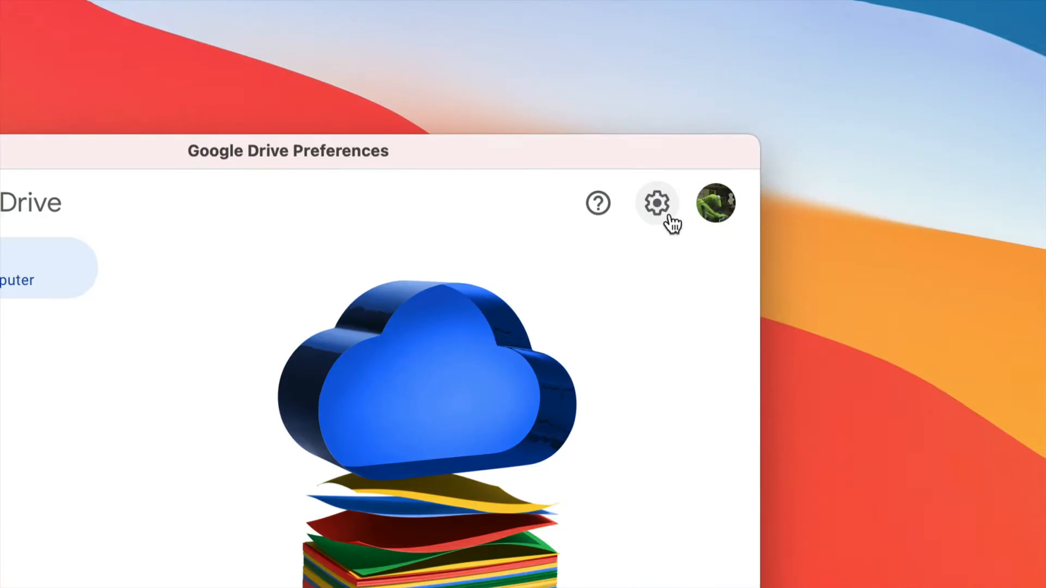
click(657, 195)
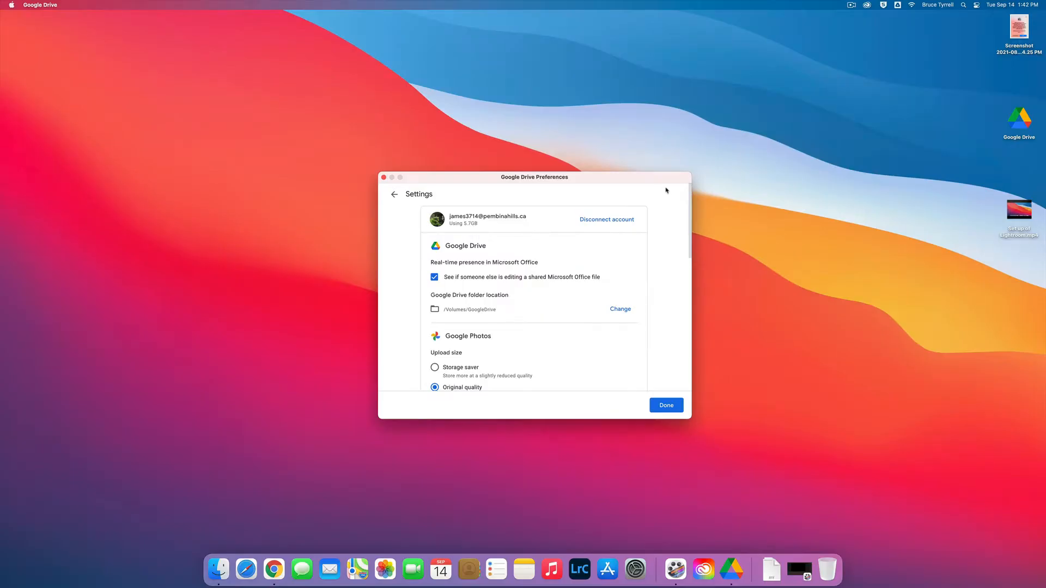
drag(690, 210, 687, 398)
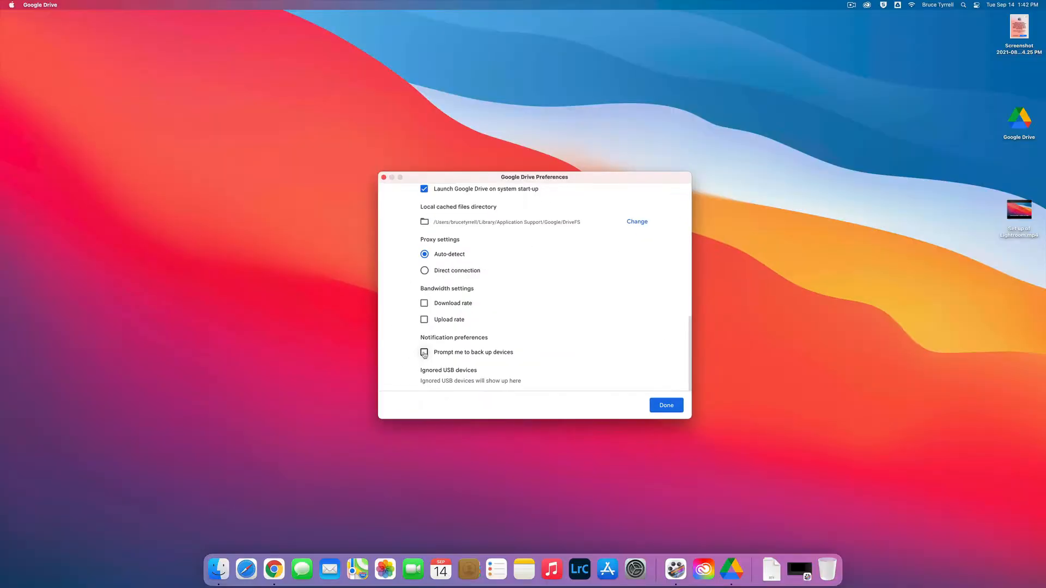
click(666, 410)
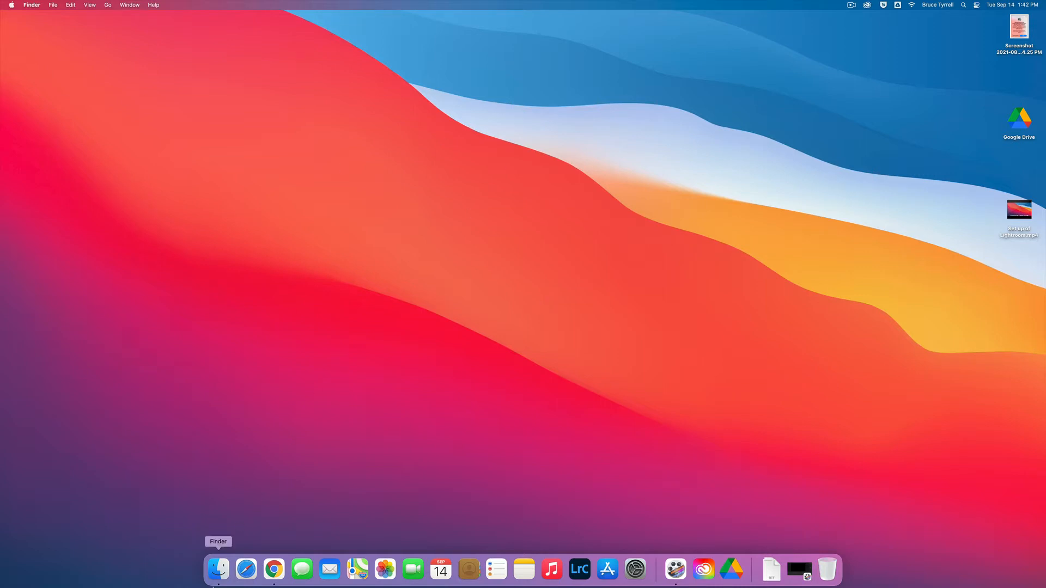
Step: Switch to Finder, open the Photography 1 folder inside Com Tech on My Drive, and move the window to the desktop's corner
click(224, 575)
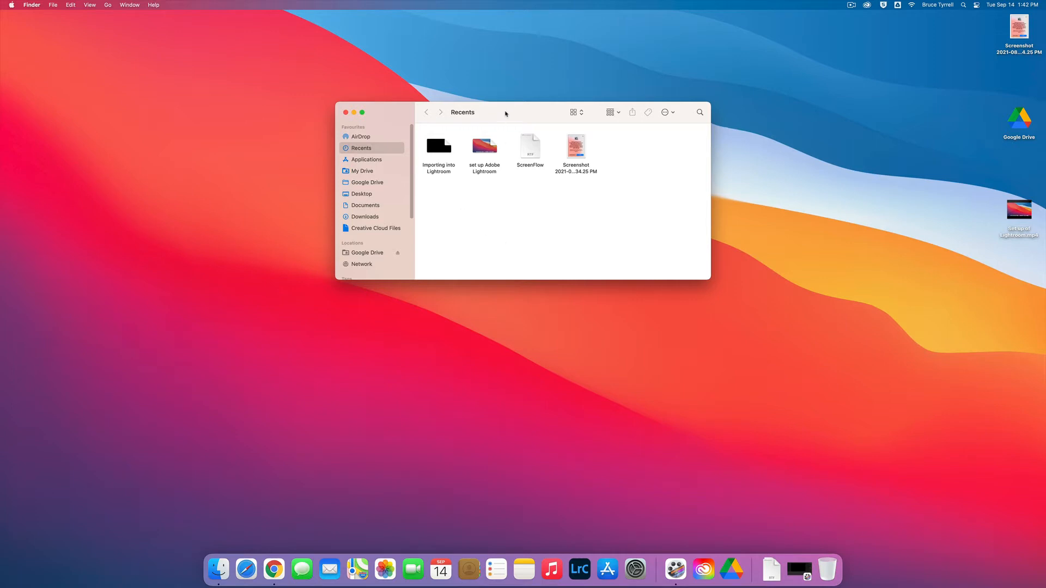
drag(505, 112, 487, 124)
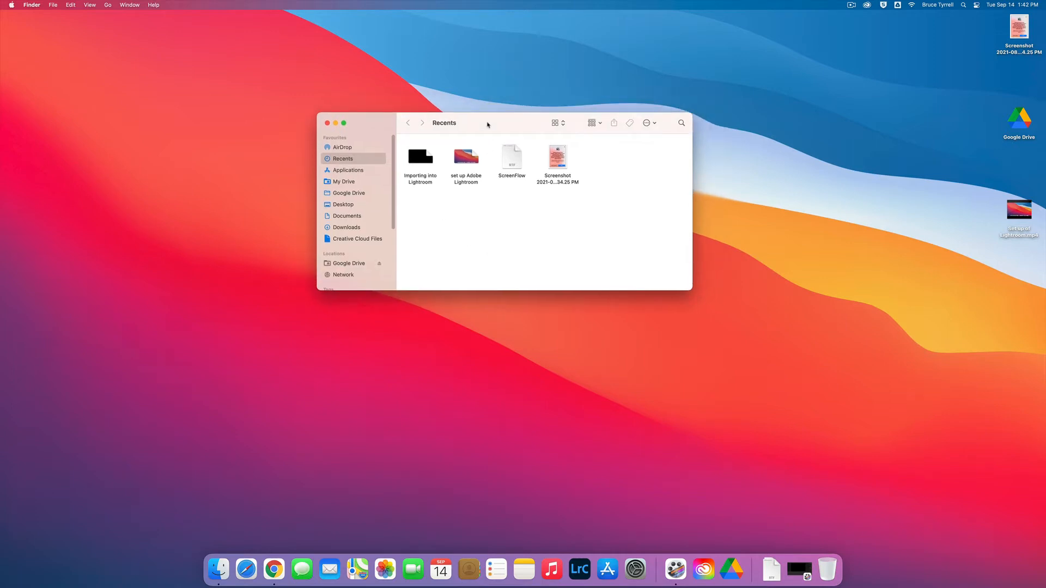
drag(496, 124, 531, 141)
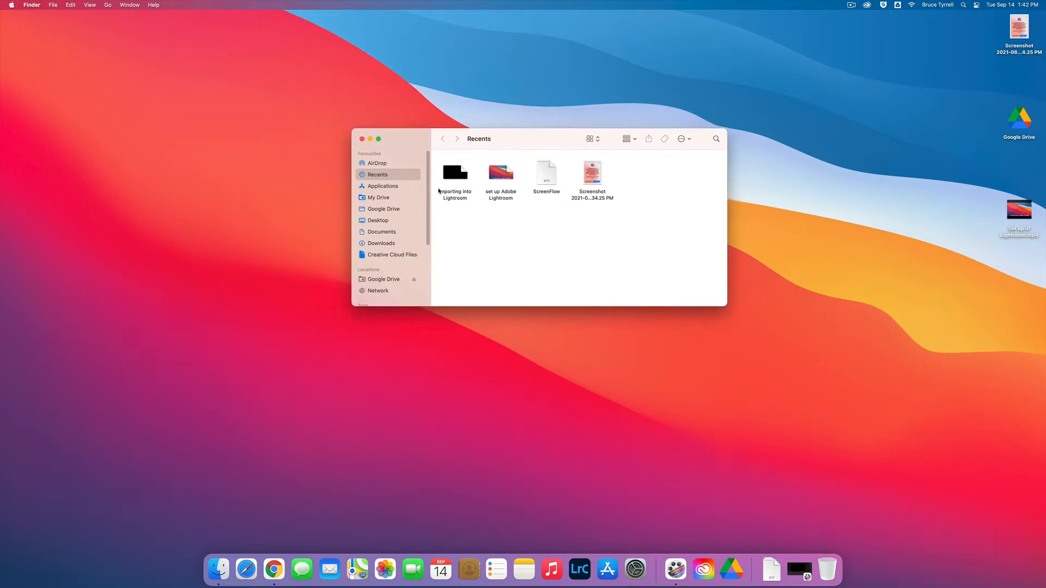
click(376, 199)
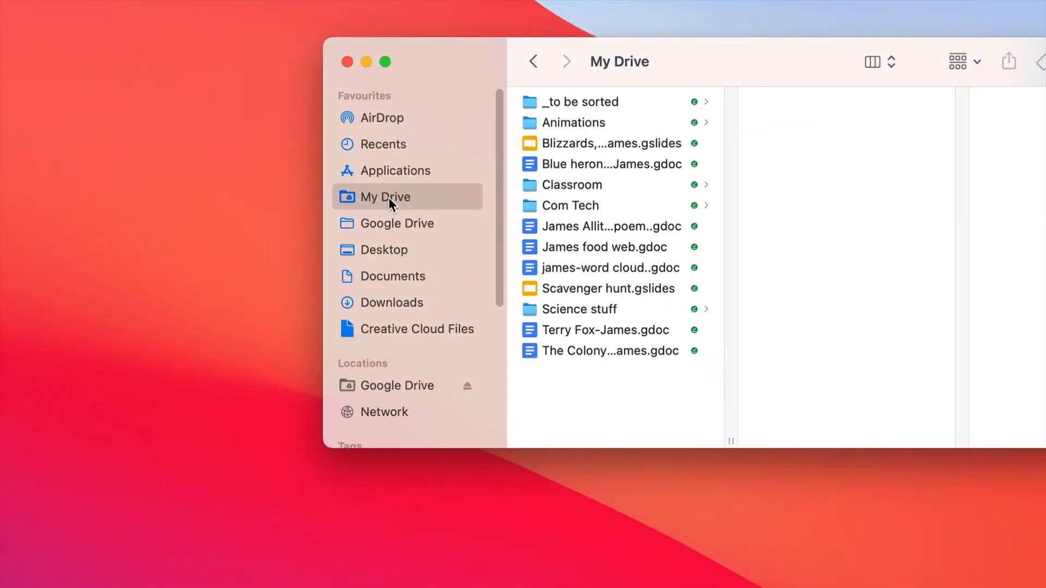
click(564, 204)
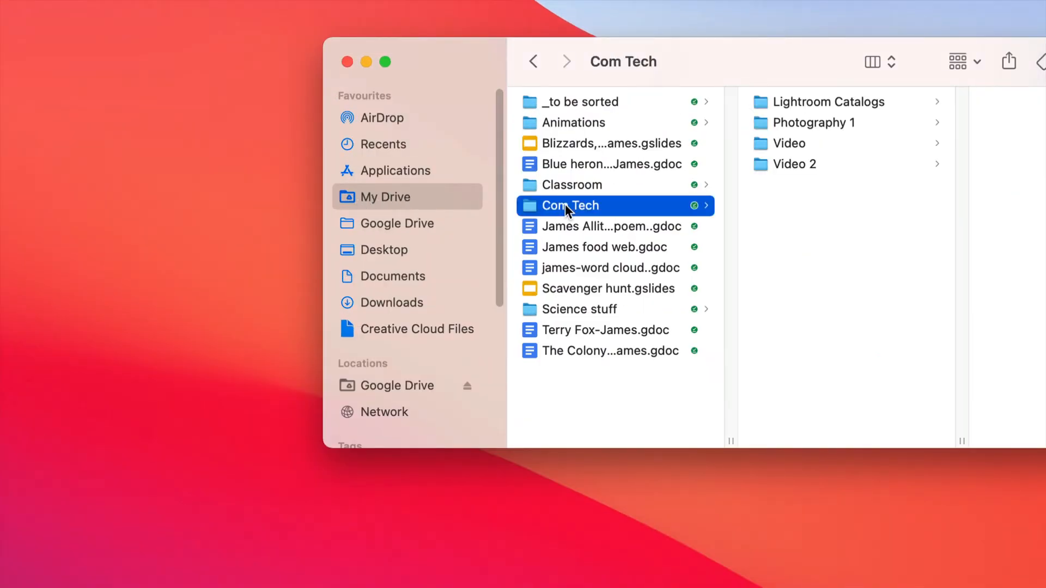
click(821, 123)
drag(814, 67, 528, 73)
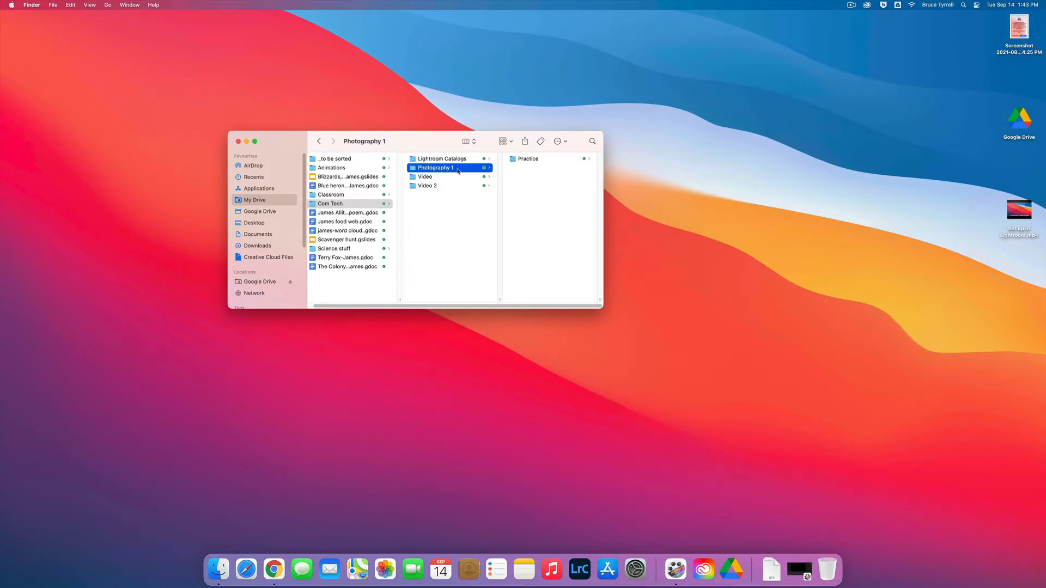
drag(428, 146, 214, 42)
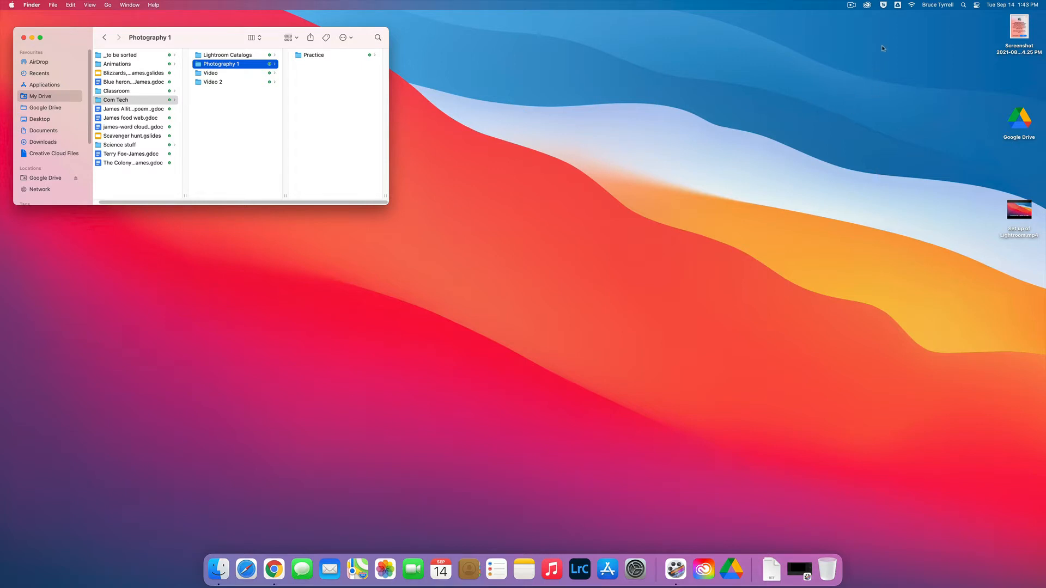
Step: Launch Lightroom Classic from Creative Cloud and open the My Photos.lrcat catalog
click(867, 6)
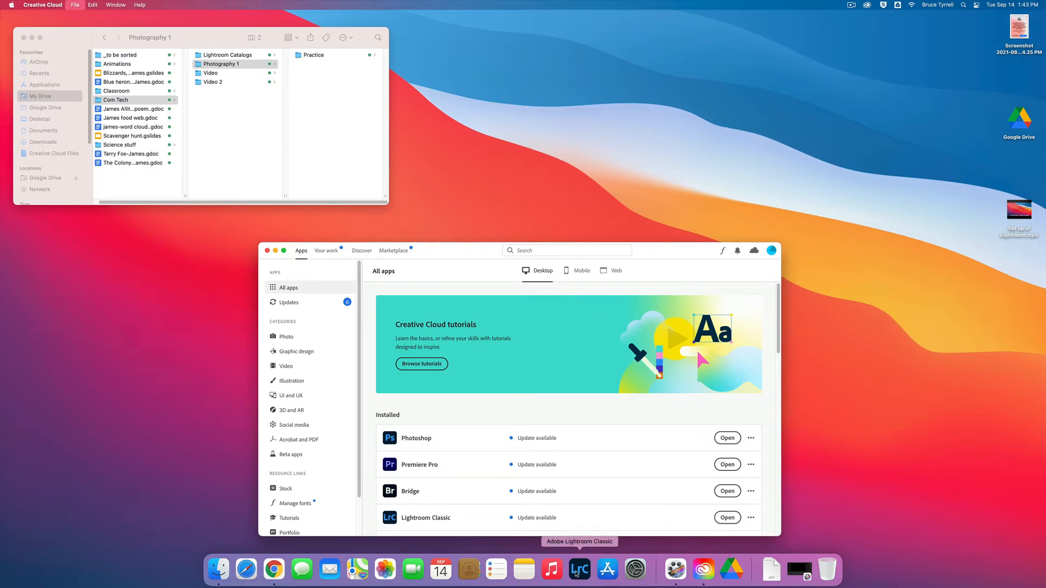
click(727, 518)
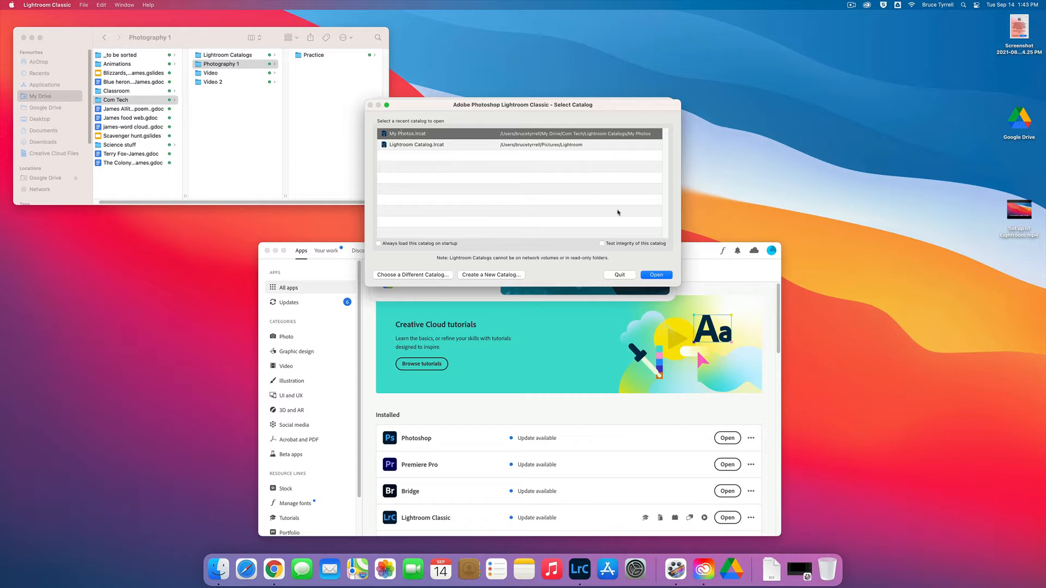
click(649, 278)
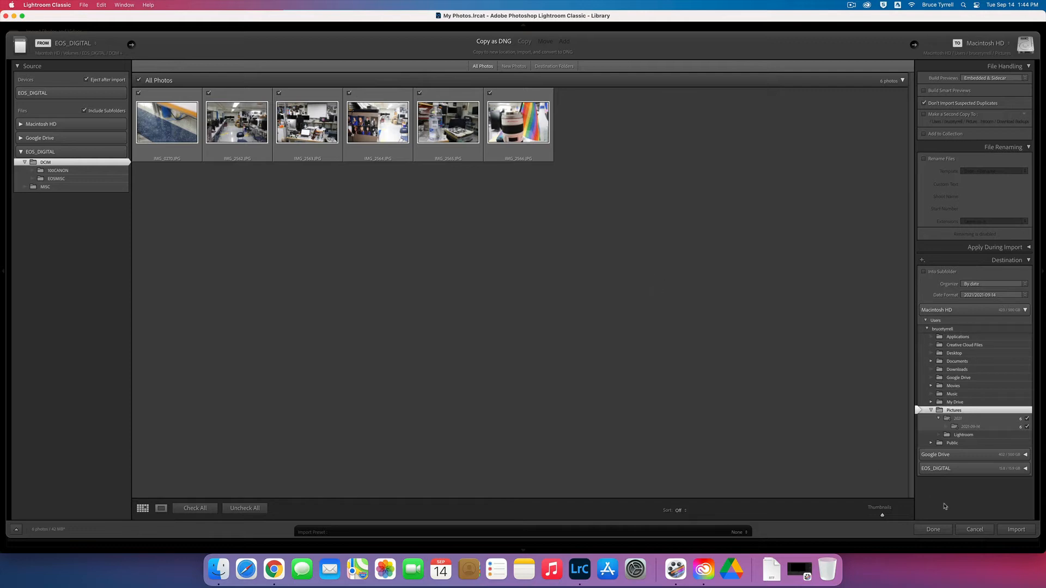
Step: Cancel the automatically opened photo import, reopen it from the library, and exclude the first photo
click(975, 530)
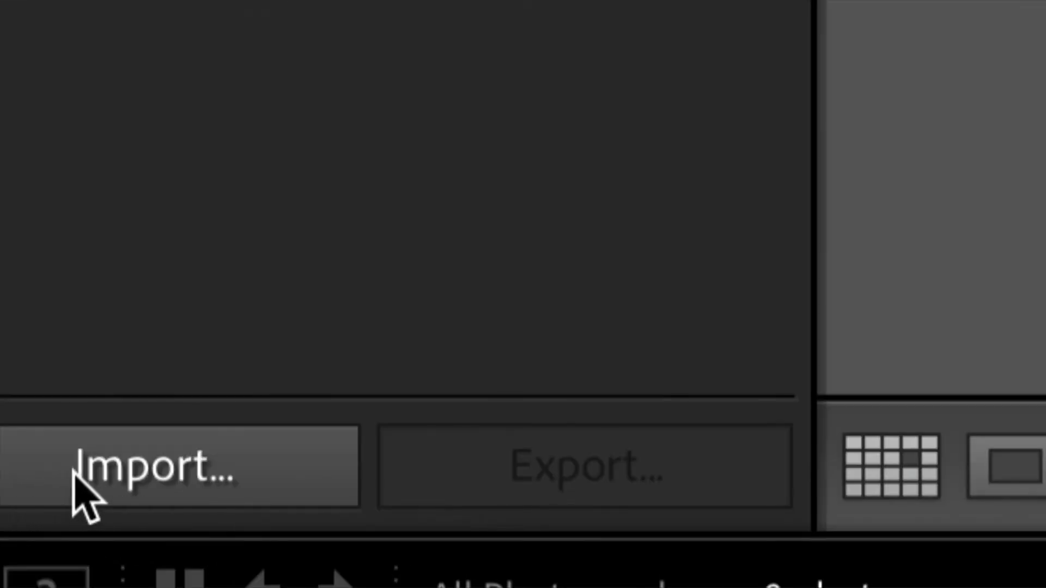
click(81, 471)
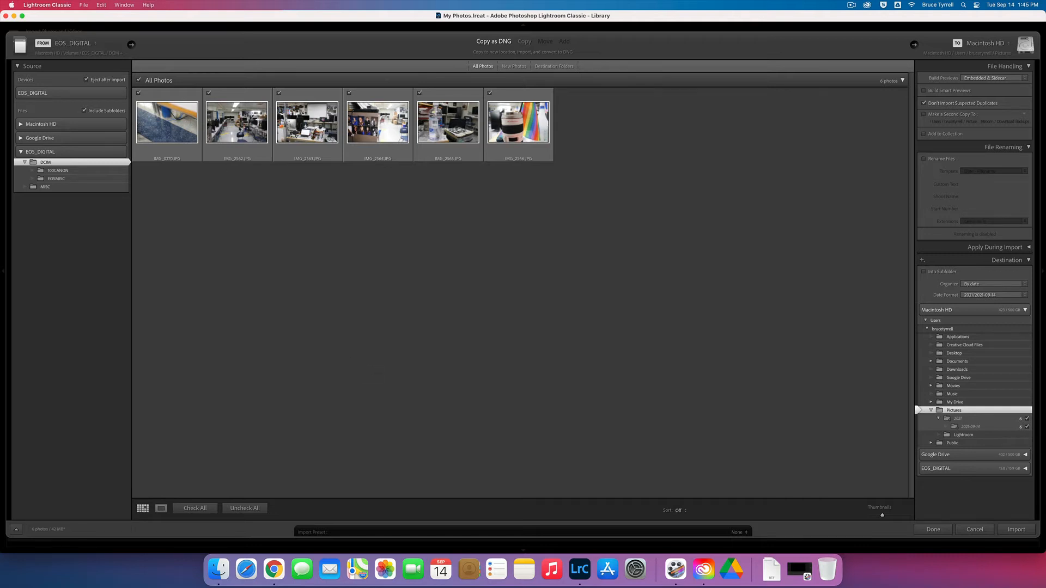
click(139, 94)
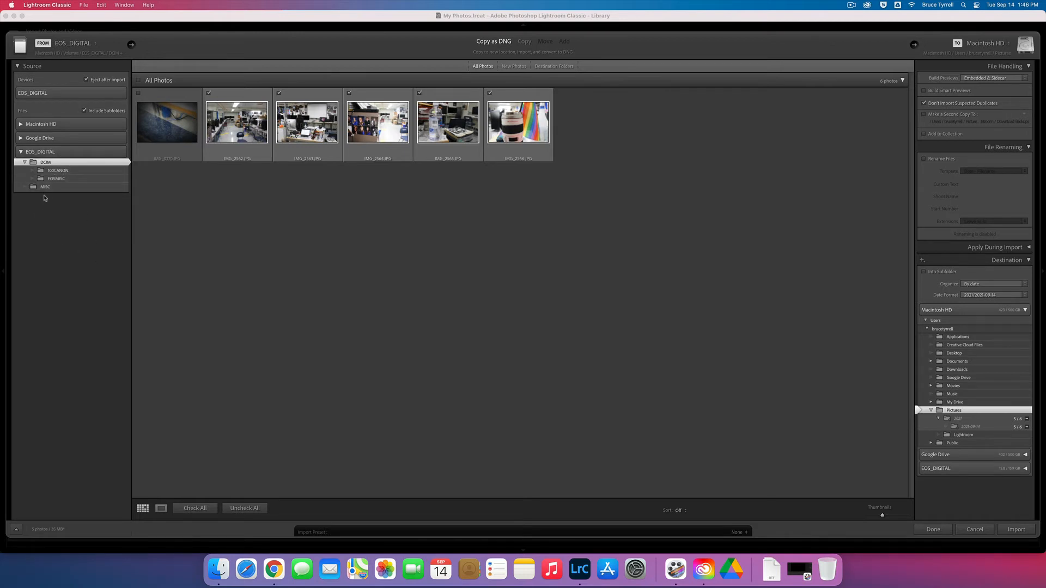
Step: Try the user's Desktop folder on Macintosh HD as the import source and return the source to EOS_DIGITAL
click(21, 124)
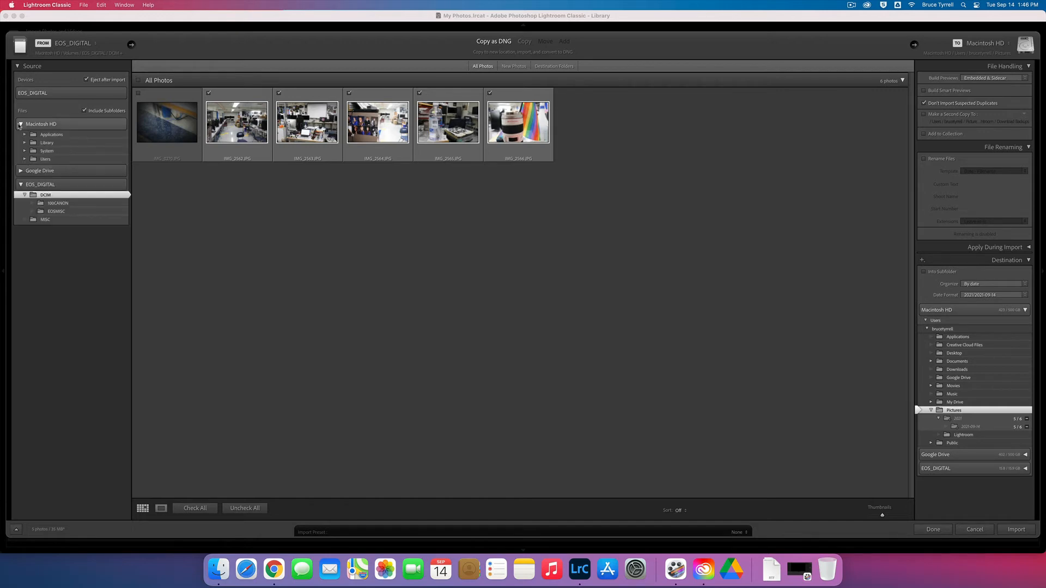
click(24, 159)
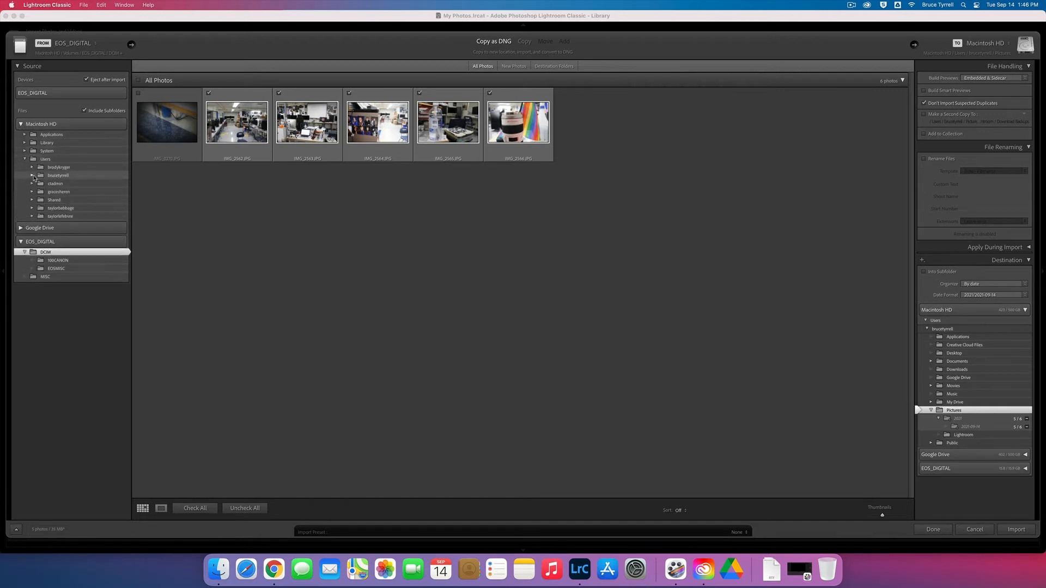
click(32, 176)
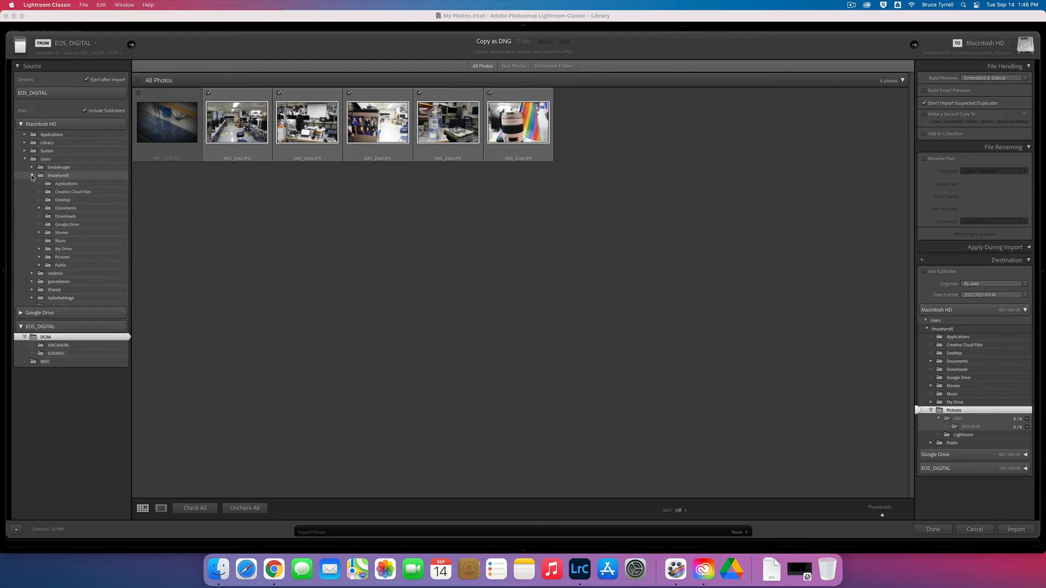
click(61, 200)
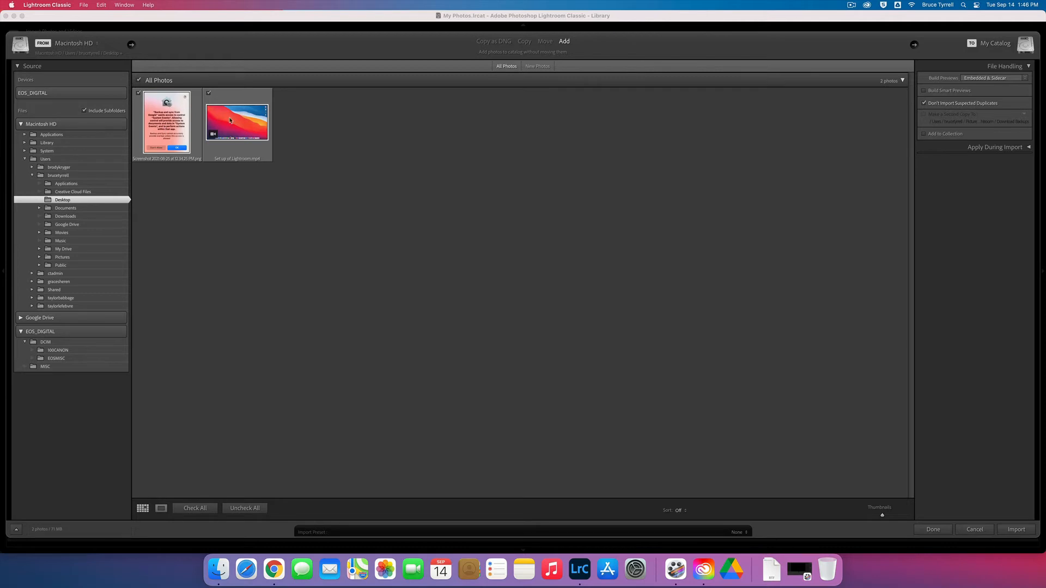
click(44, 93)
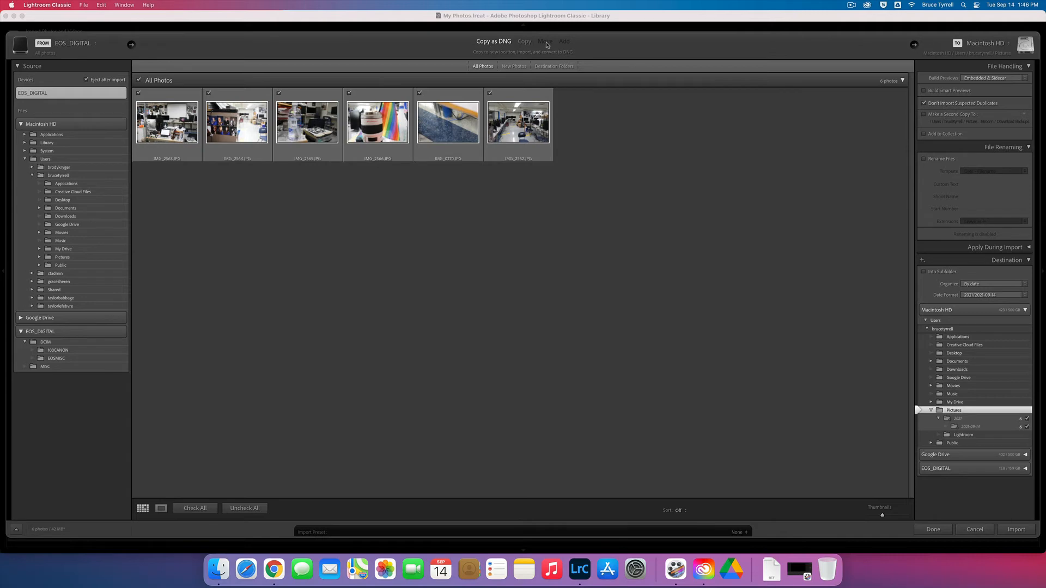
Step: Collapse the import settings sections and set Build Previews to 1:1 under File Handling
click(1029, 67)
click(1028, 80)
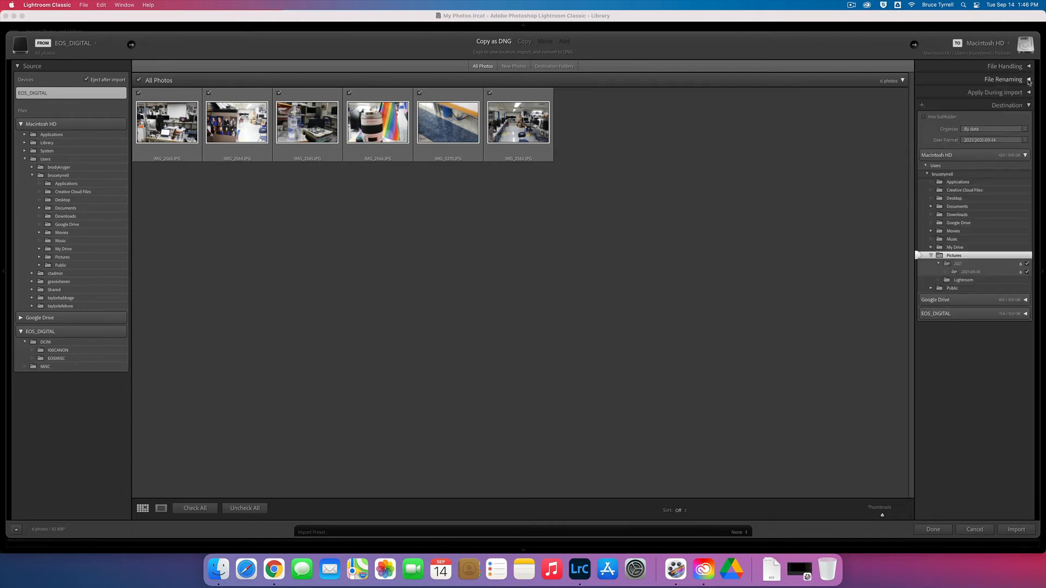
click(1027, 107)
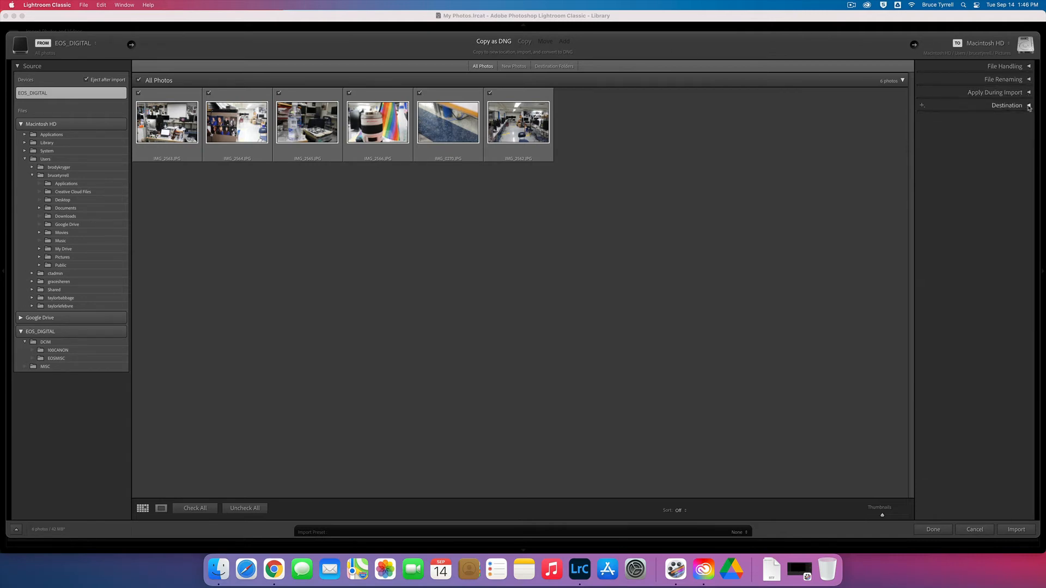
click(1029, 67)
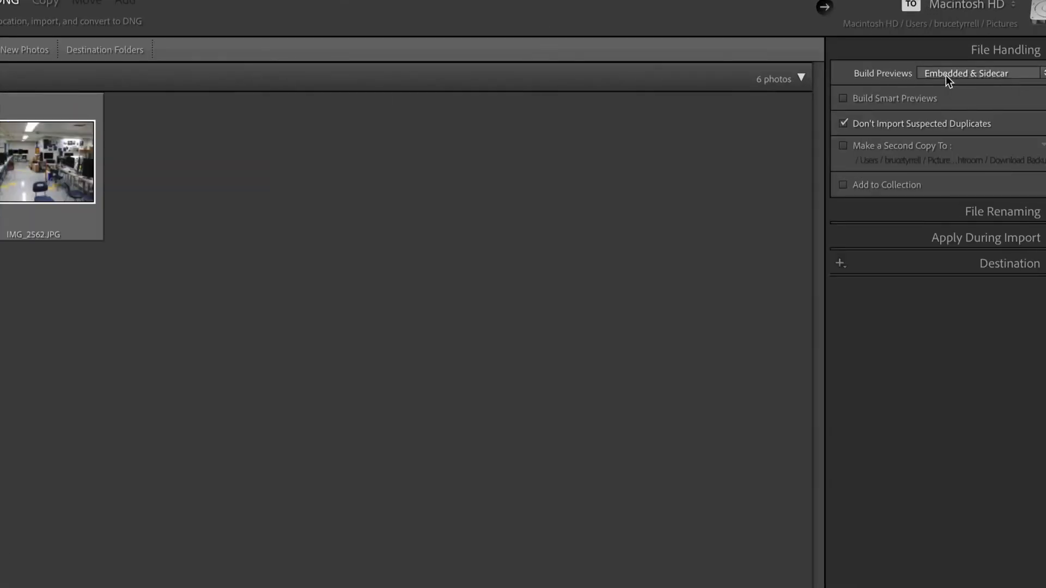
click(959, 77)
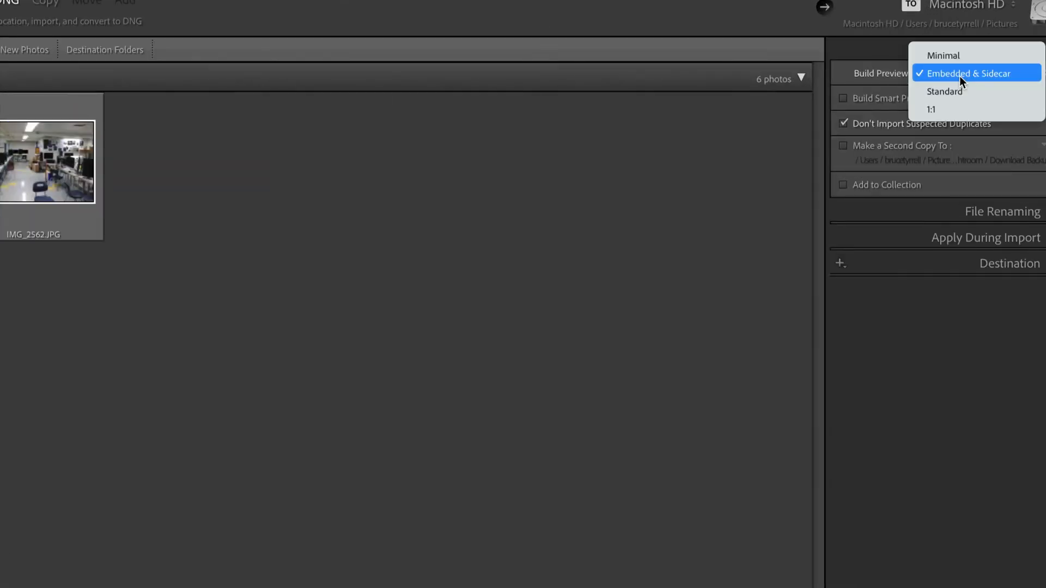
click(960, 109)
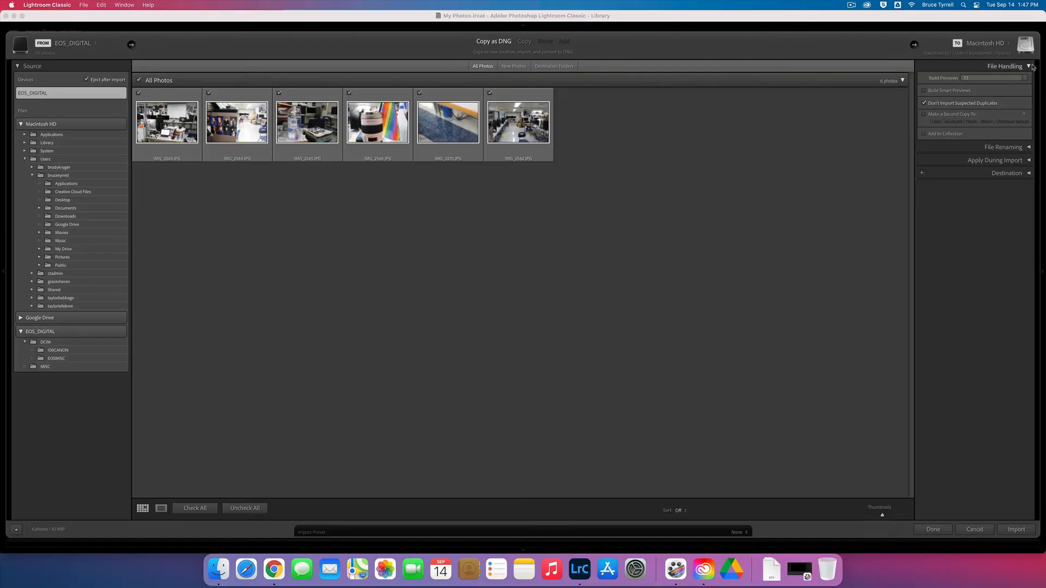
click(1029, 66)
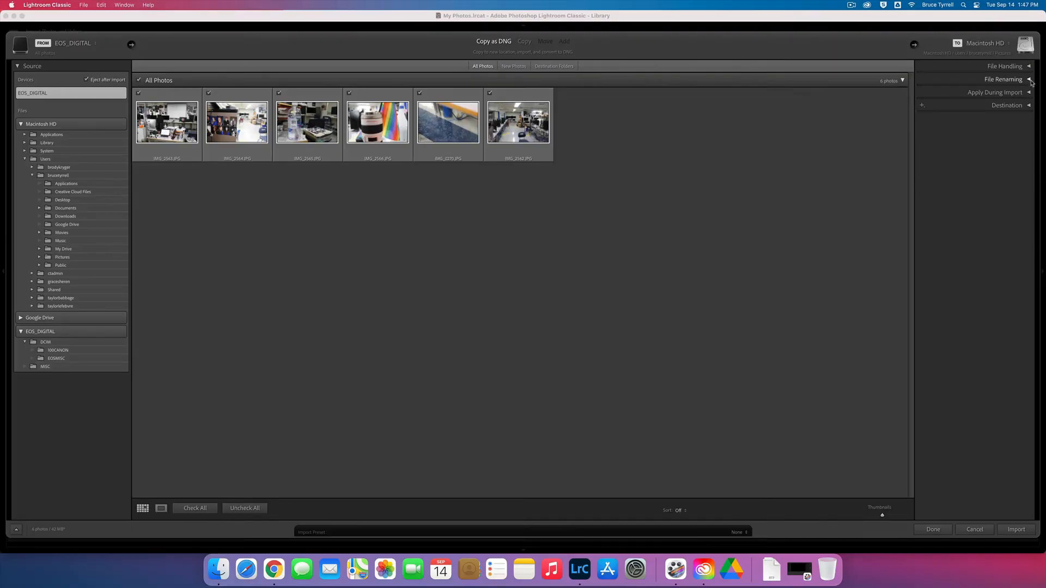
Step: Enable file renaming on import with the Custom Name - Sequence template and the custom text Practice
click(1029, 80)
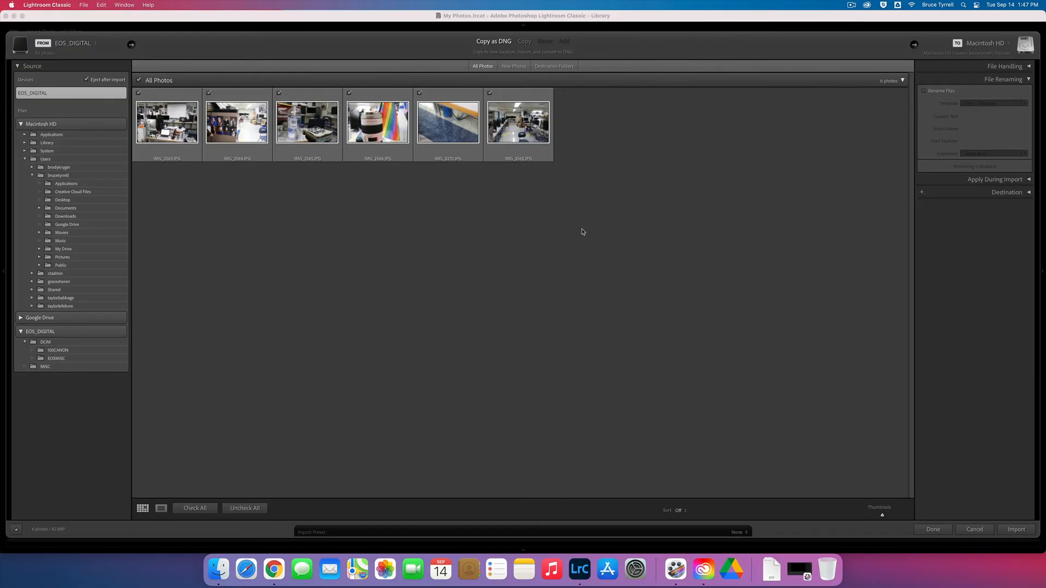
click(938, 93)
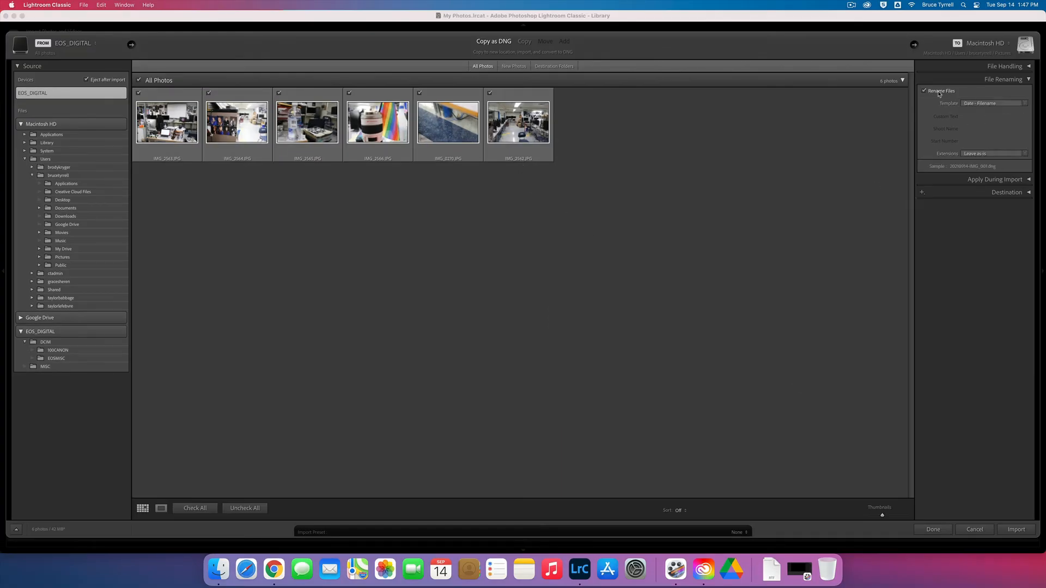
click(975, 105)
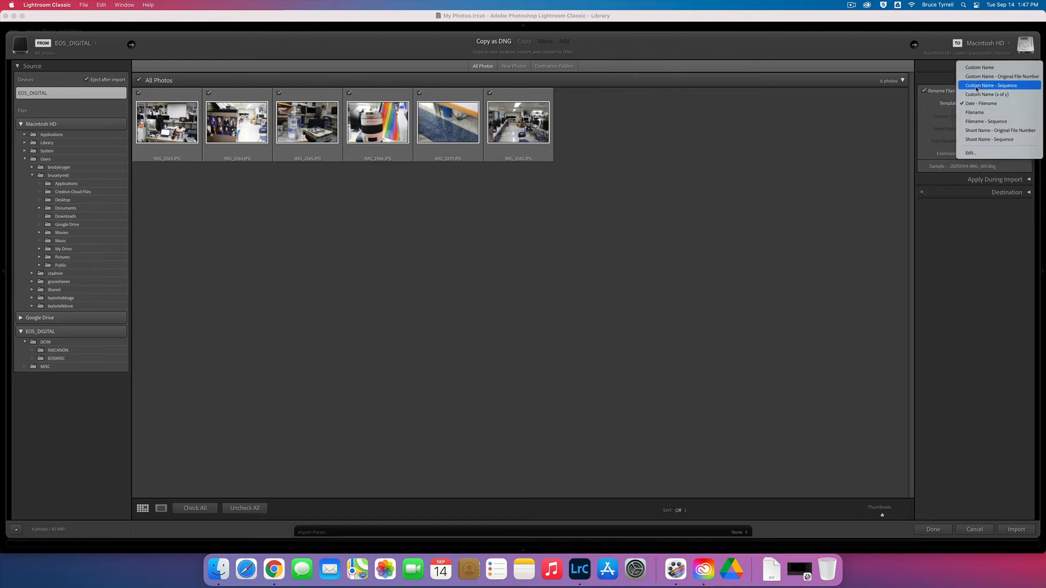
click(975, 87)
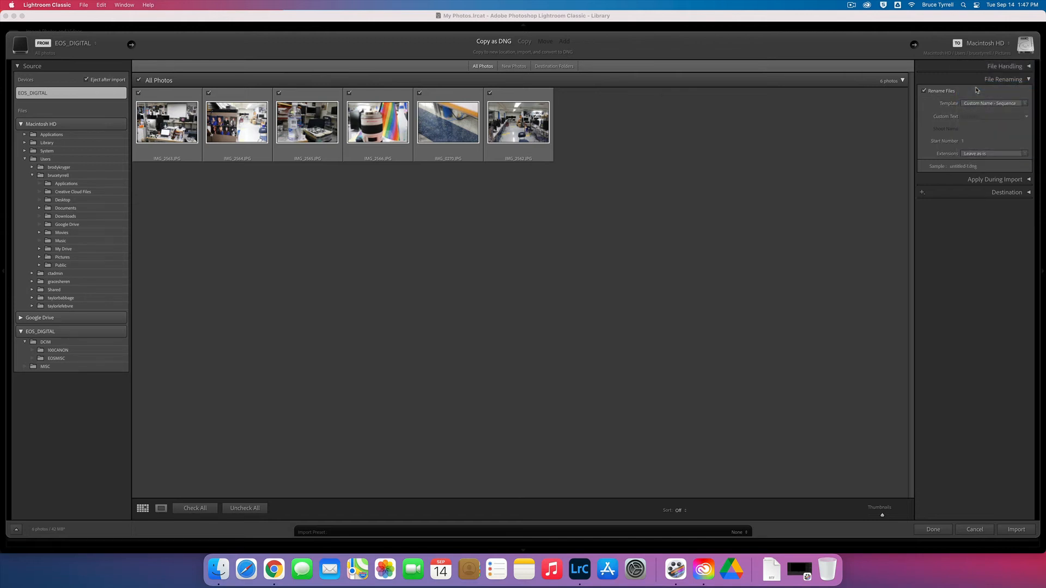
click(977, 117)
text(C)
key(BackSpace)
text(Practice)
click(1028, 80)
Step: Add the keywords "Grade 9, Photography" to be applied to the photos during import
click(1029, 94)
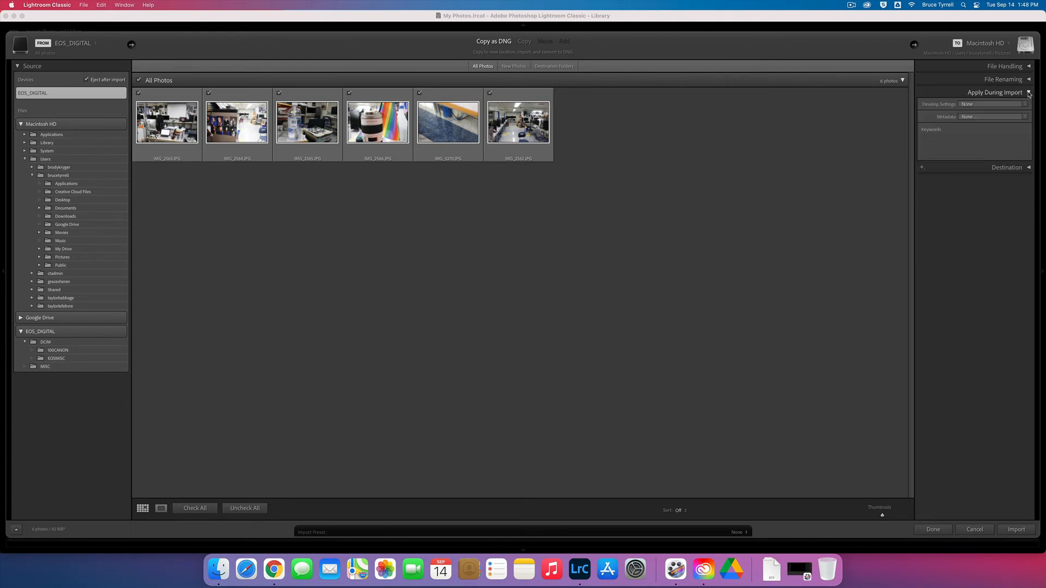
click(948, 150)
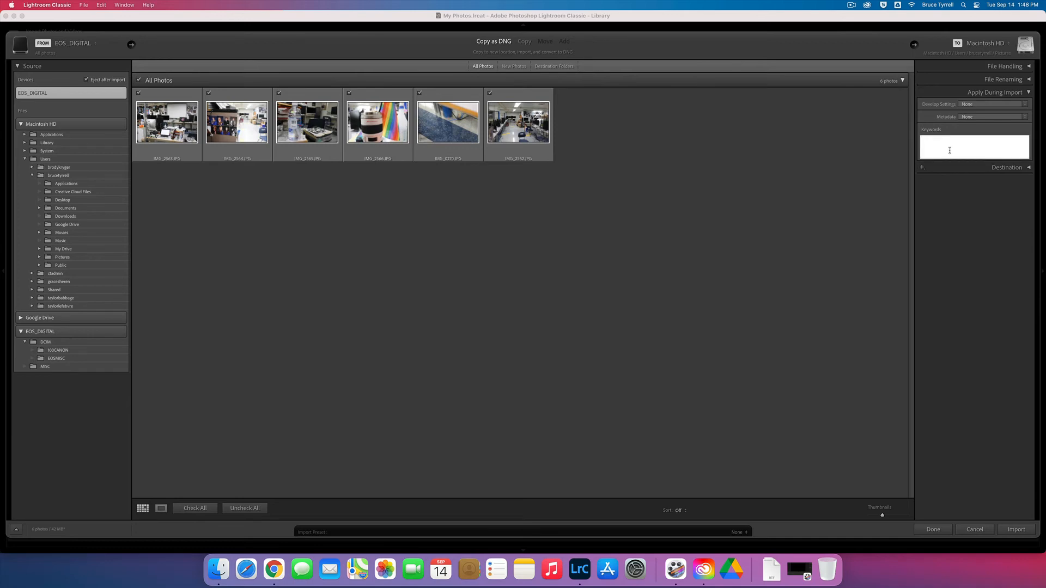
text(Grad)
text(e 9, P)
text(hotography 1)
click(1028, 93)
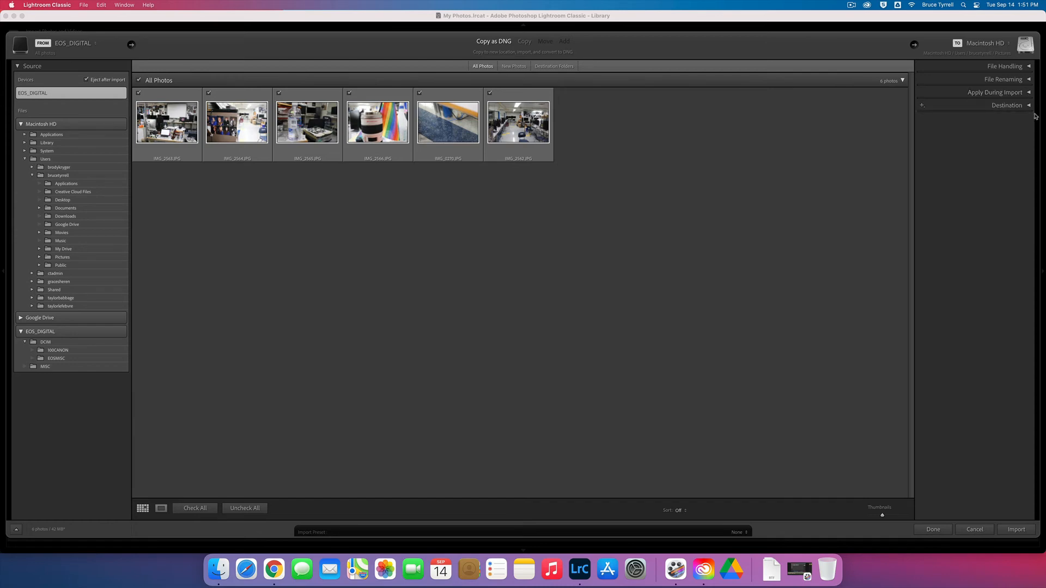
Step: Set the import destination to use a subfolder named Practice and organize the photos into one folder
click(1026, 105)
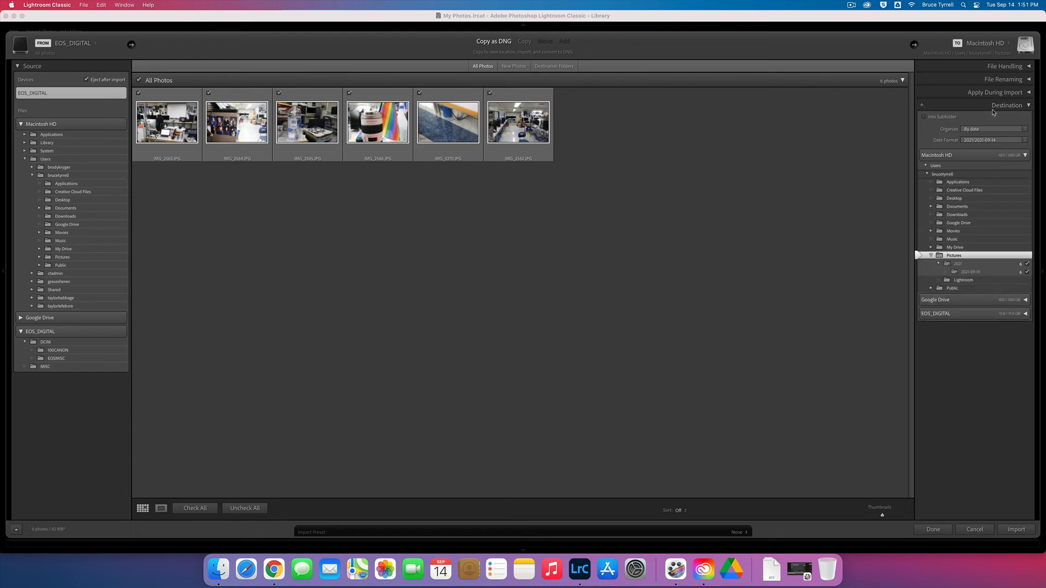
click(935, 120)
click(978, 118)
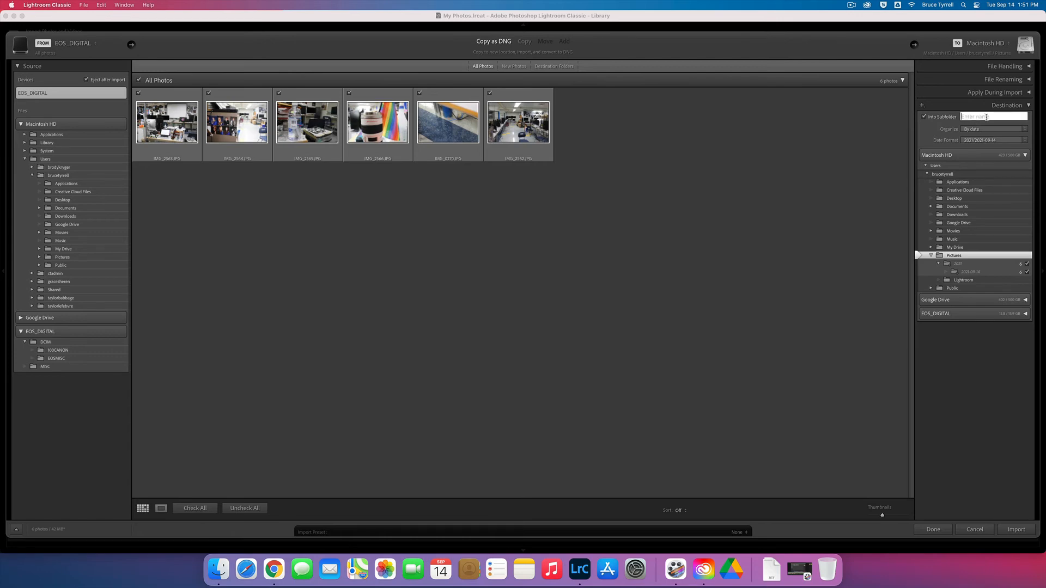
text(Prac)
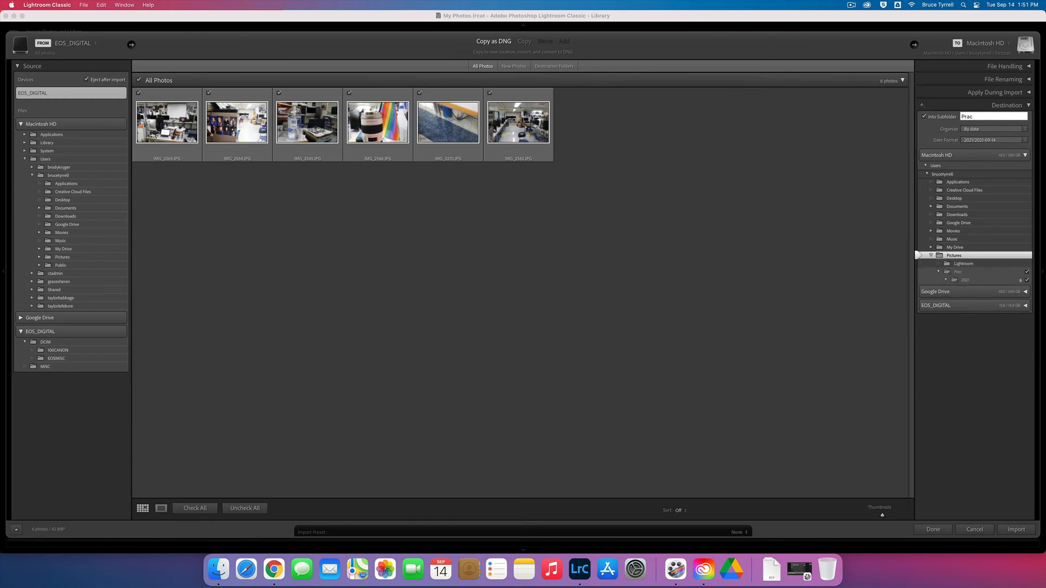
text(tice)
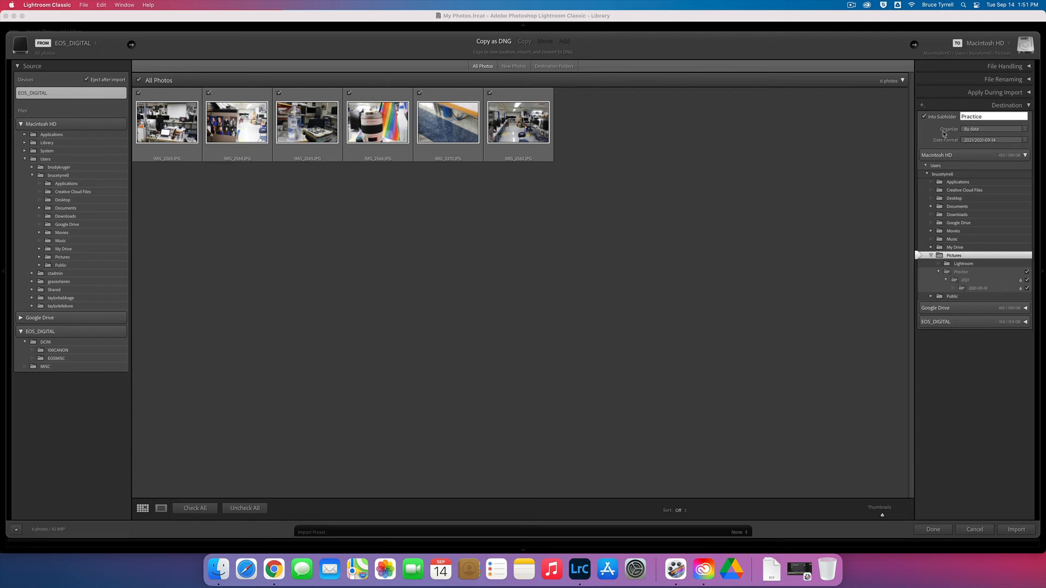
click(975, 131)
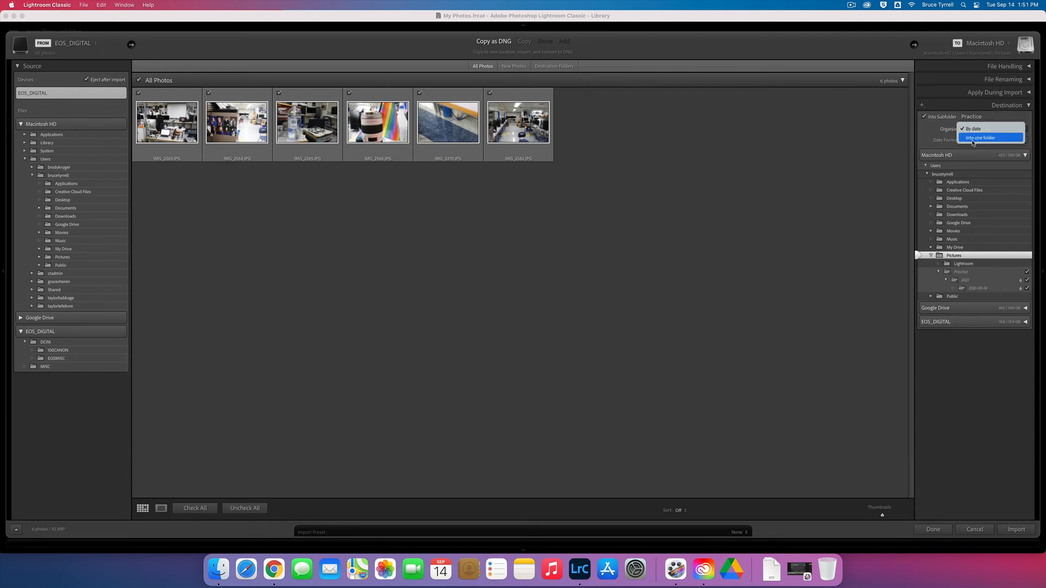
click(979, 139)
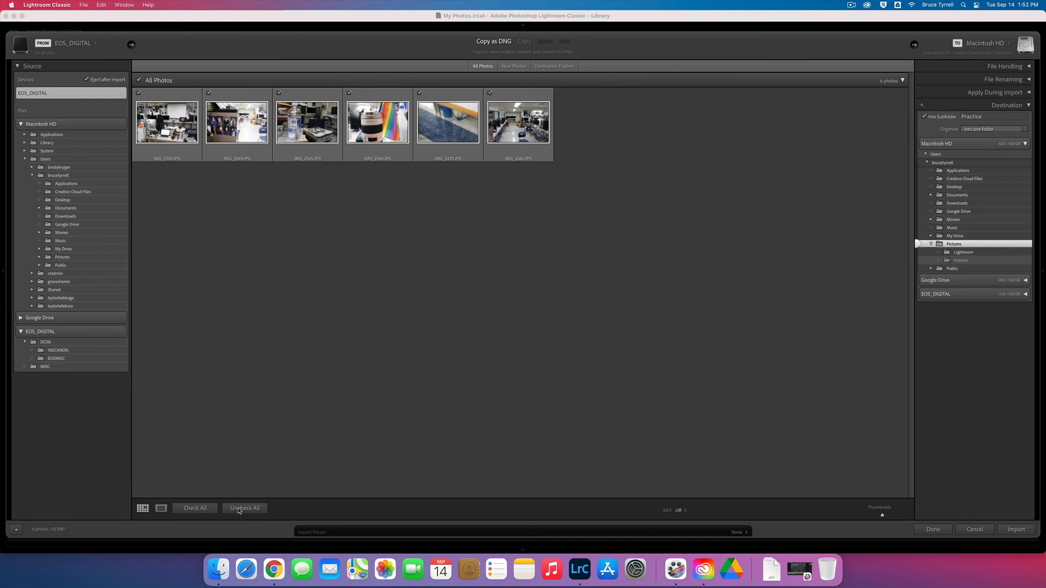
Step: Switch to Finder and use the Photography 1 folder from My Drive's Com Tech folder as the import destination
click(218, 570)
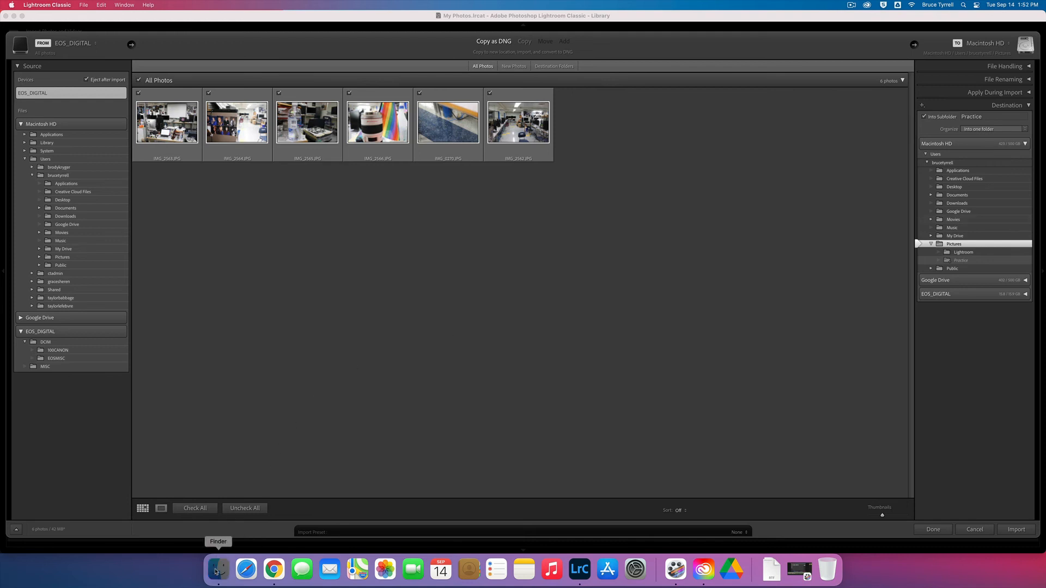
drag(76, 39, 551, 212)
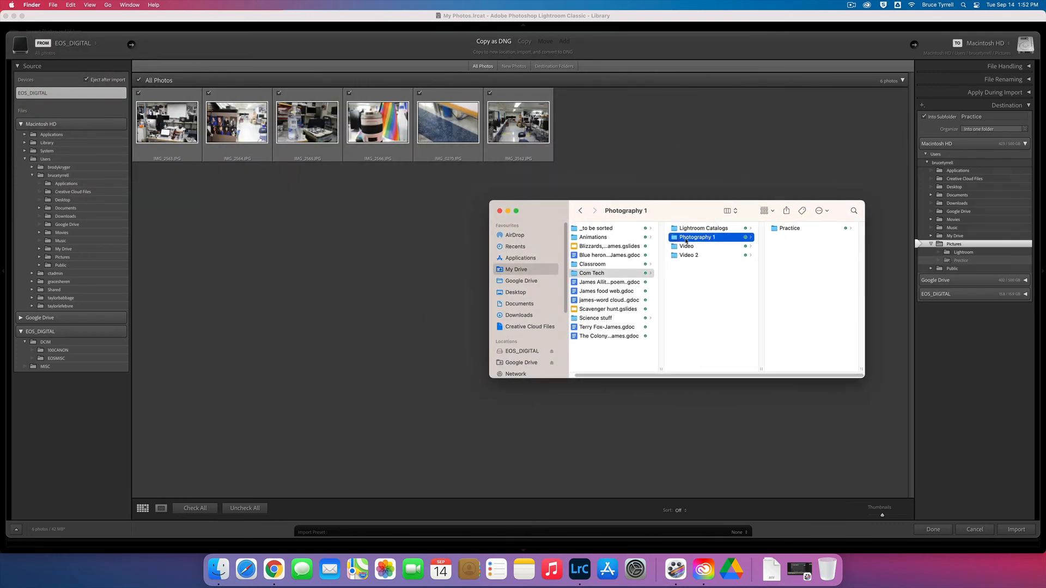
drag(685, 240, 973, 225)
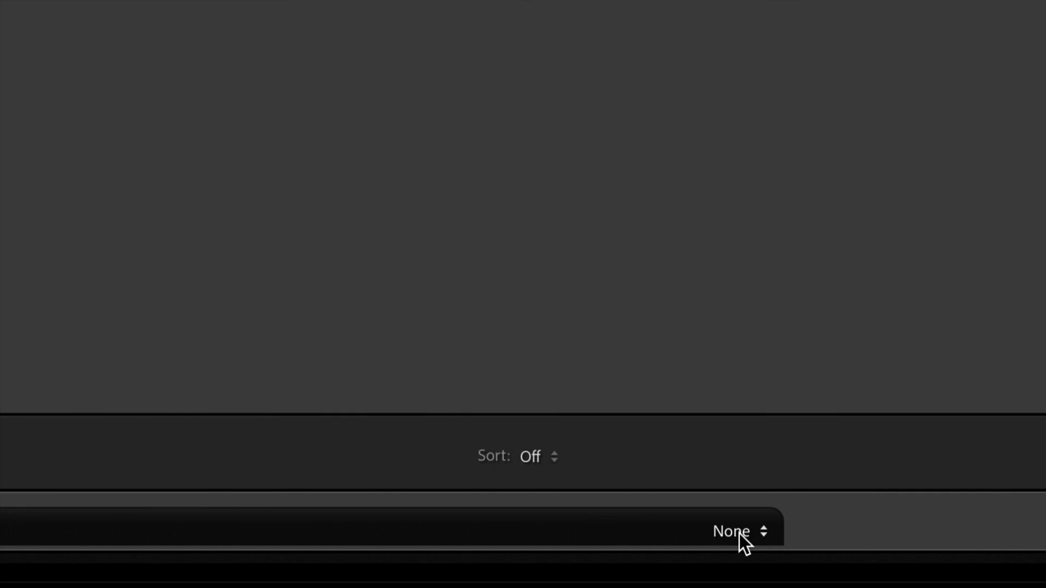
Step: Save the current import settings as a new preset named Practice 1
click(740, 534)
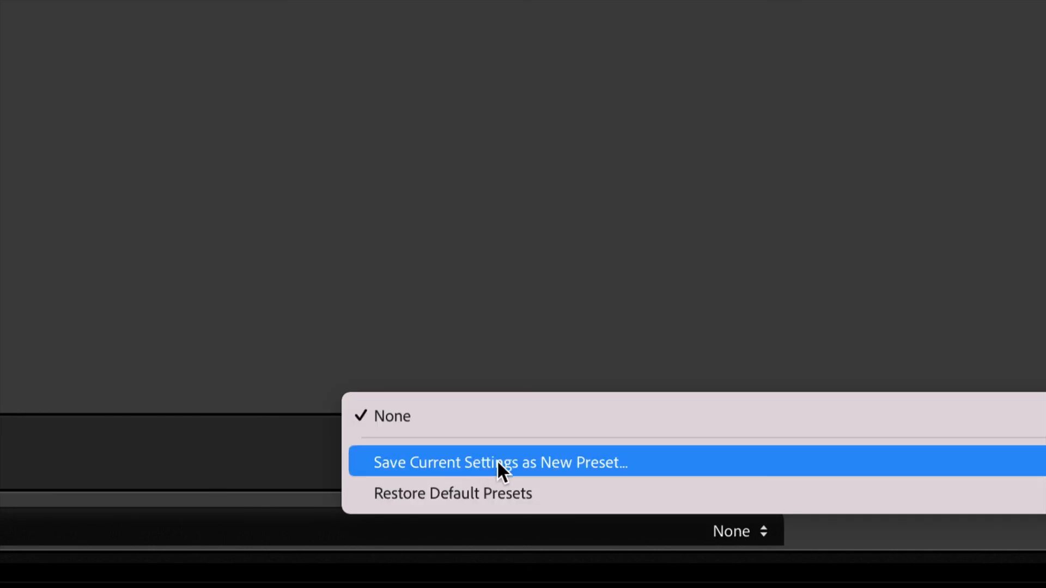
click(541, 459)
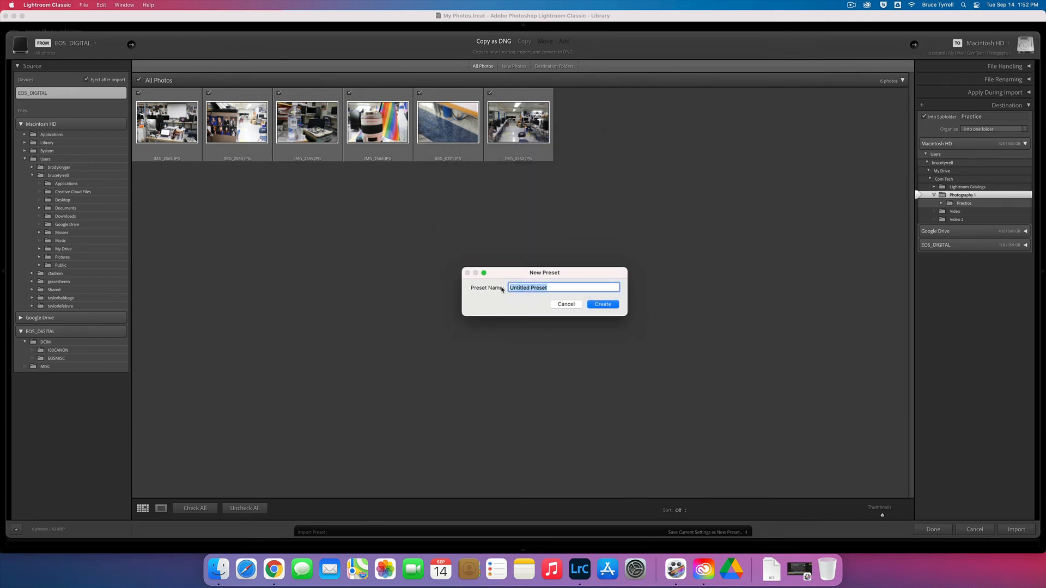
text(Practice 1)
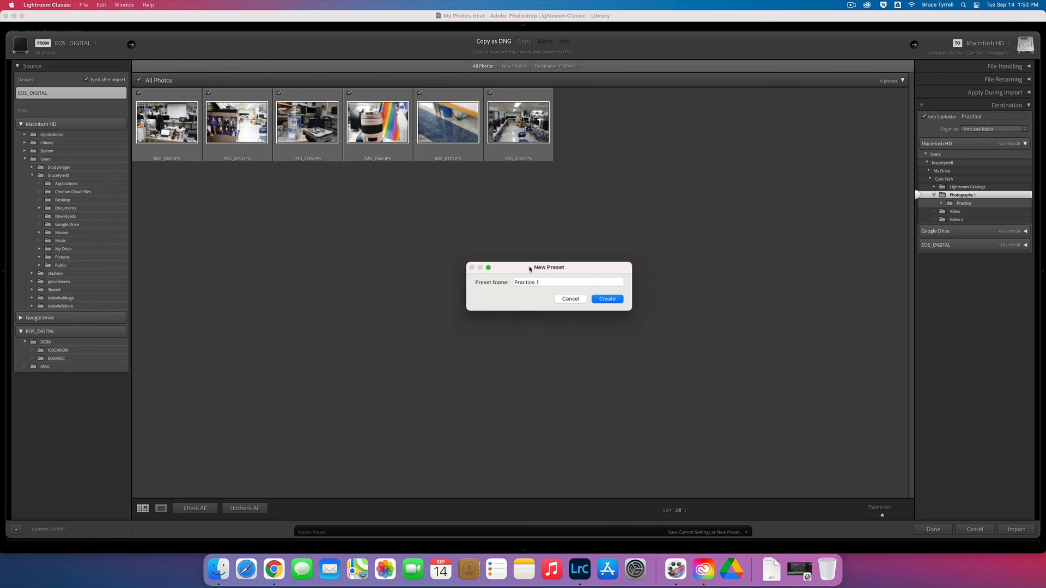
click(617, 292)
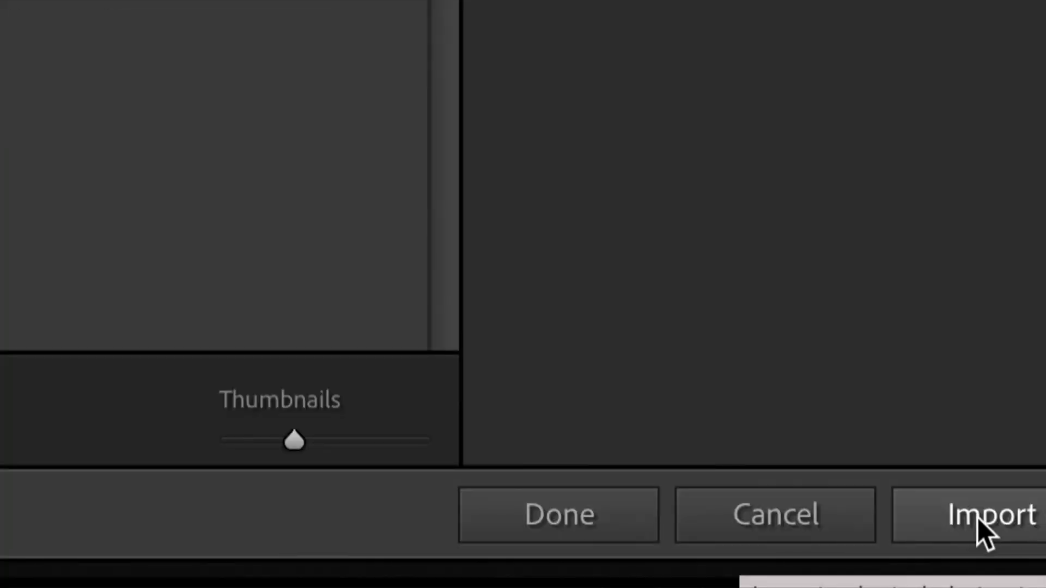
Step: Import the photos and dismiss the non-raw DNG conversion notice so that it is not shown again
click(977, 519)
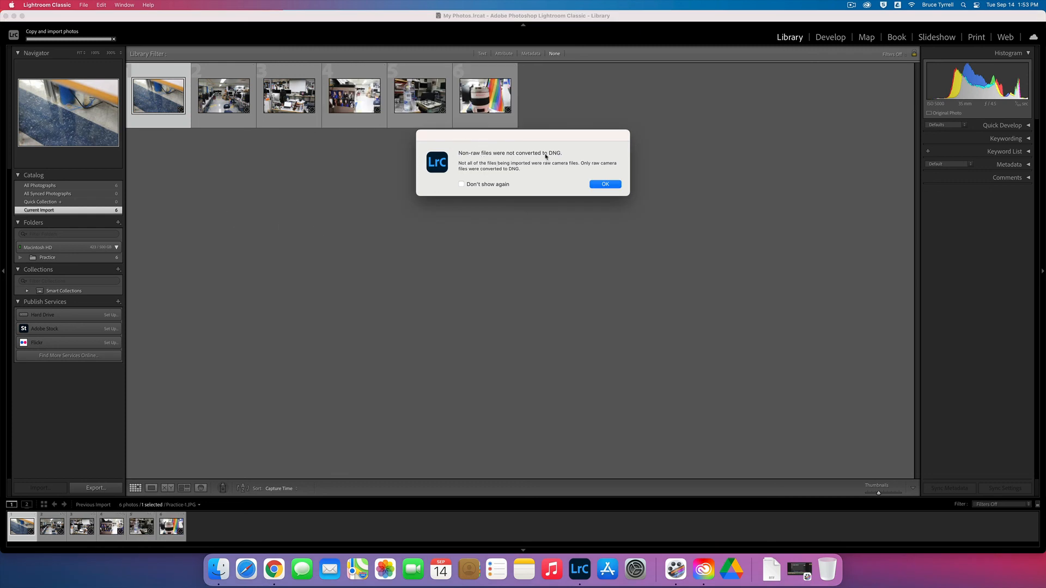
click(462, 185)
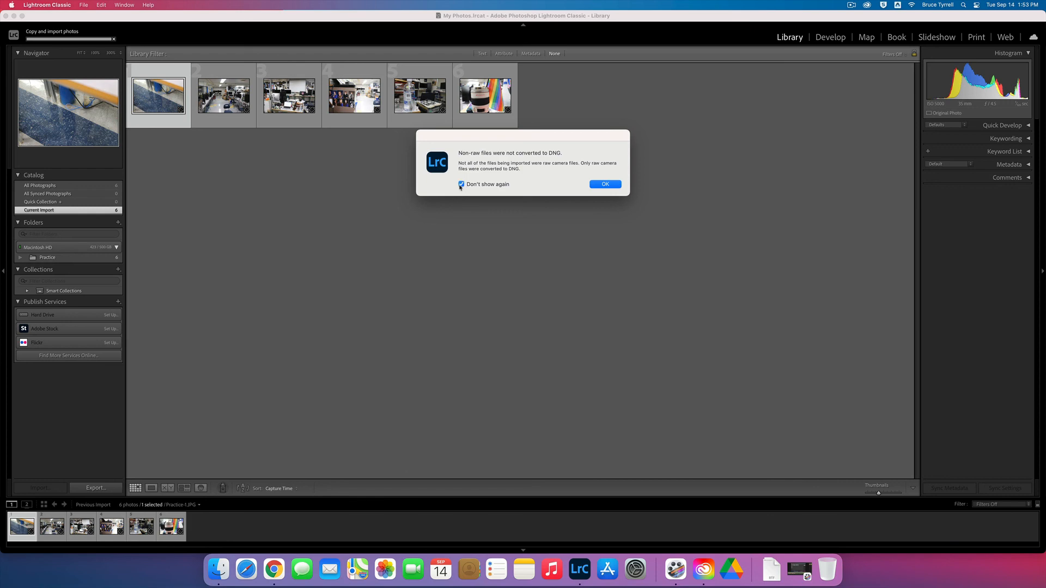
click(604, 184)
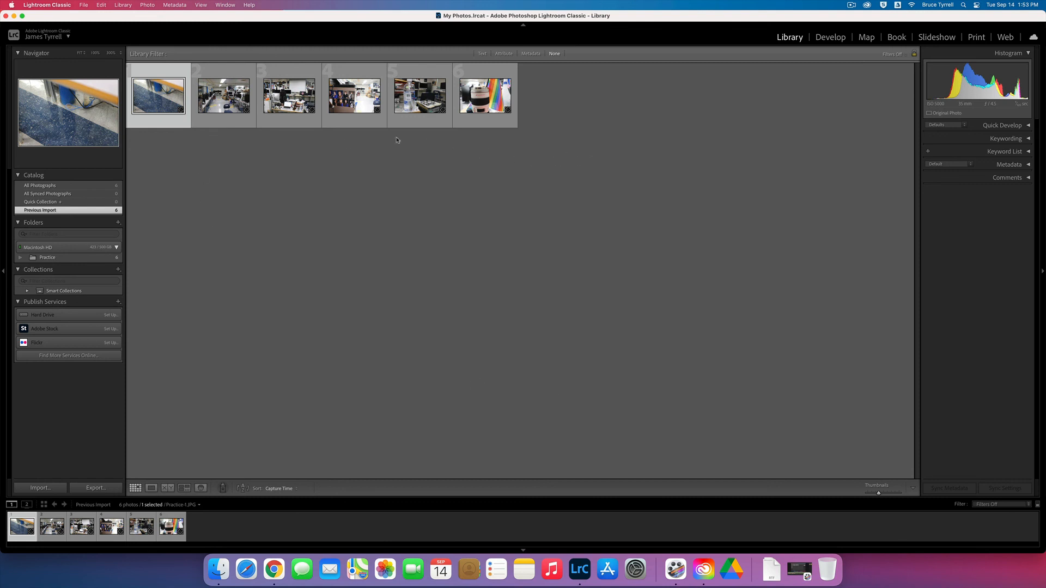
Step: Set the library grid view to show Expanded Cells and close the view options
key(super+j)
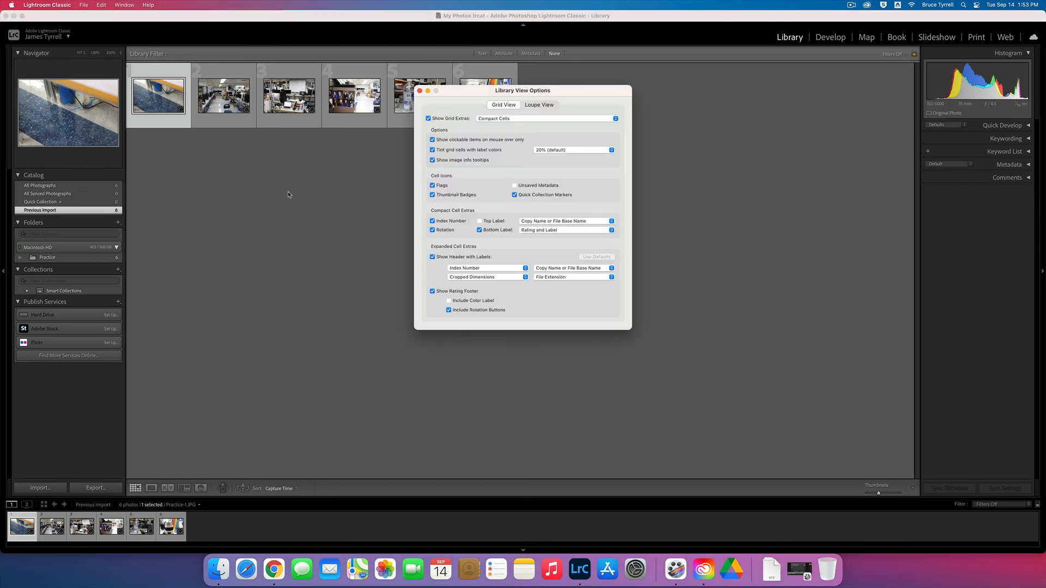
click(514, 118)
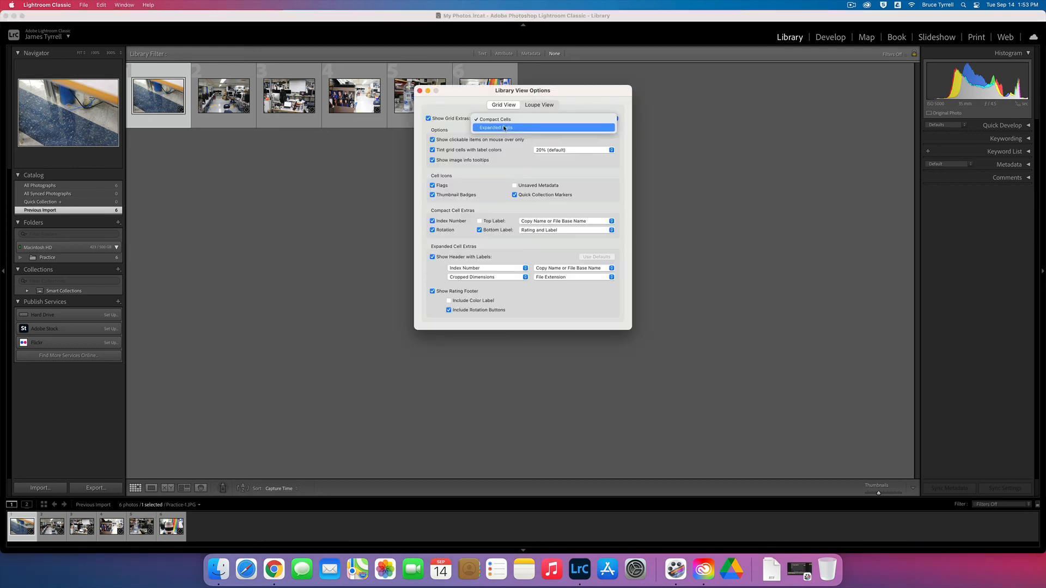
click(501, 127)
click(419, 91)
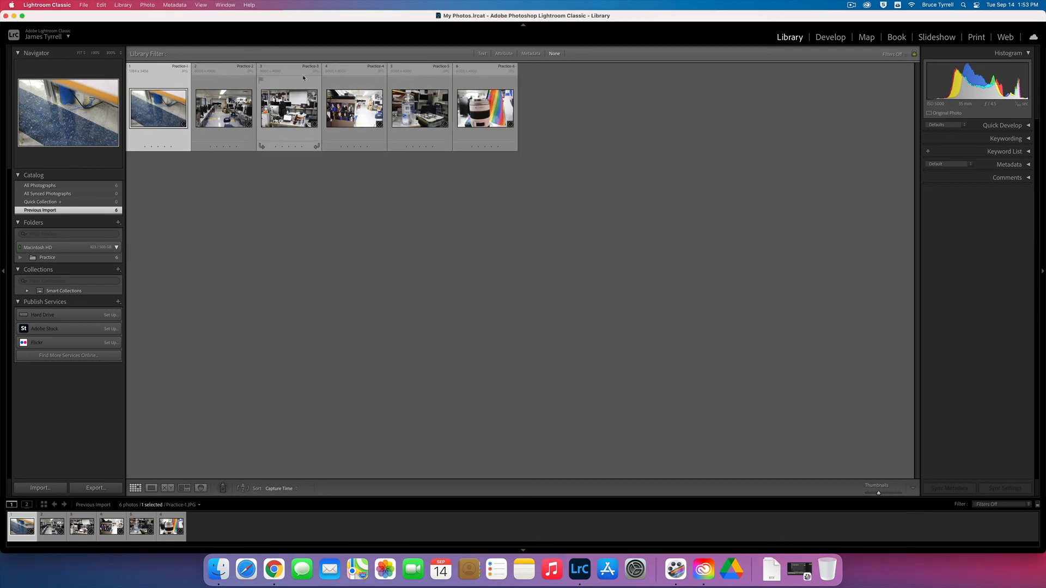